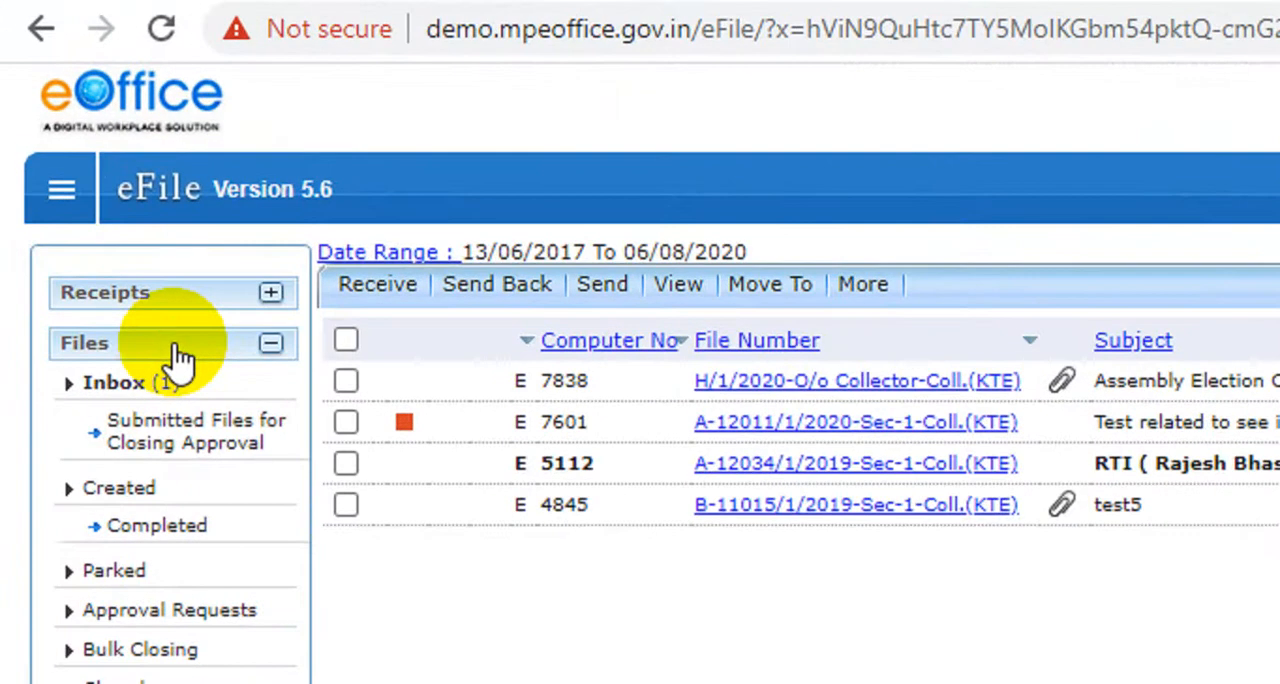
Collapse the Files section and expand the Receipts section to show the received receipts.
click(177, 347)
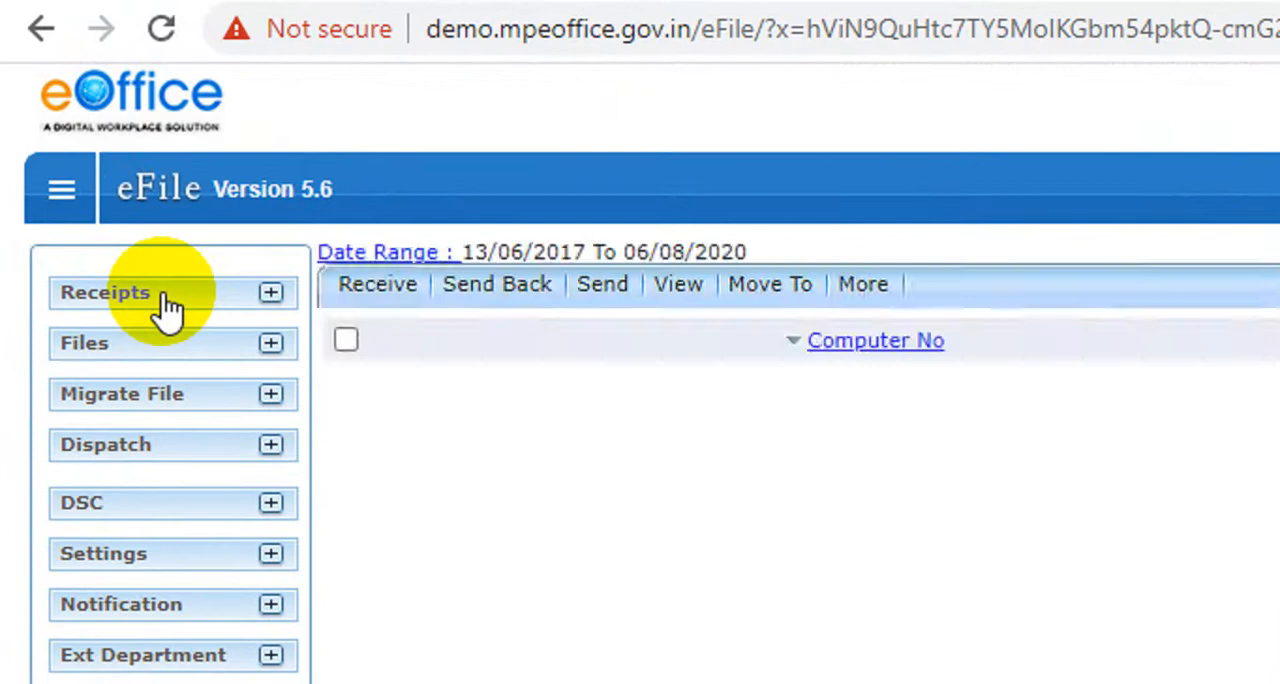
click(165, 298)
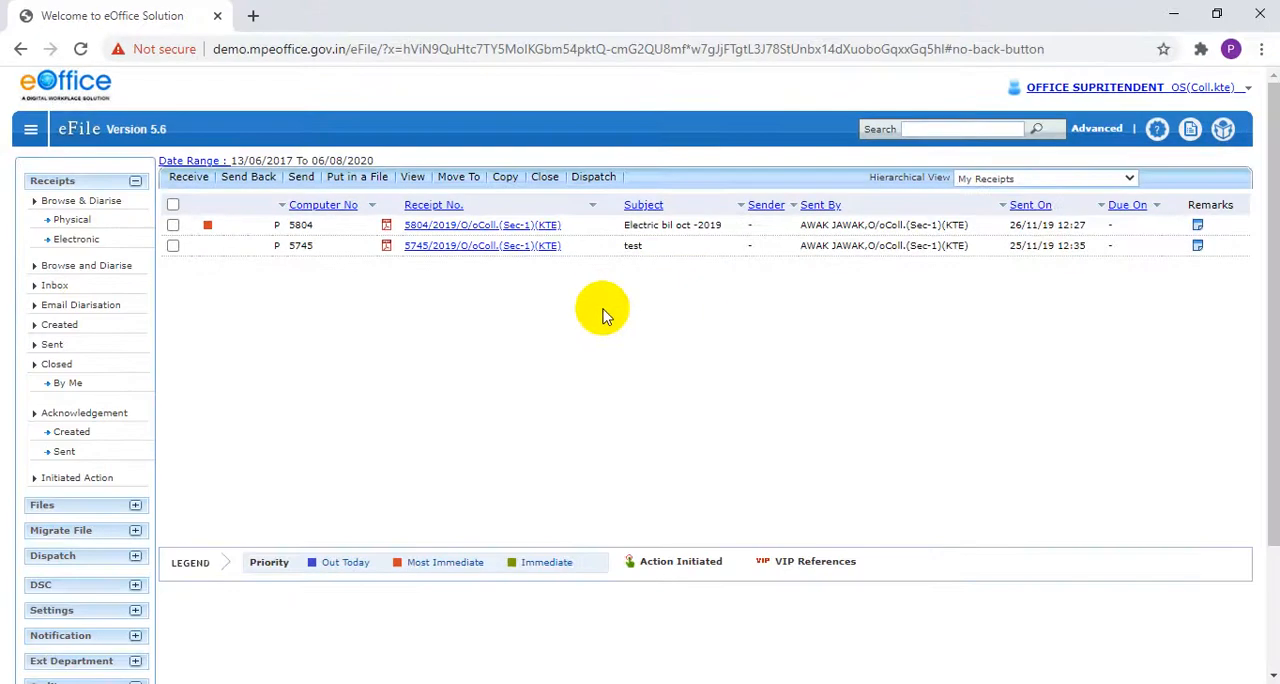
scroll(614, 317, down, 1)
scroll(615, 317, up, 1)
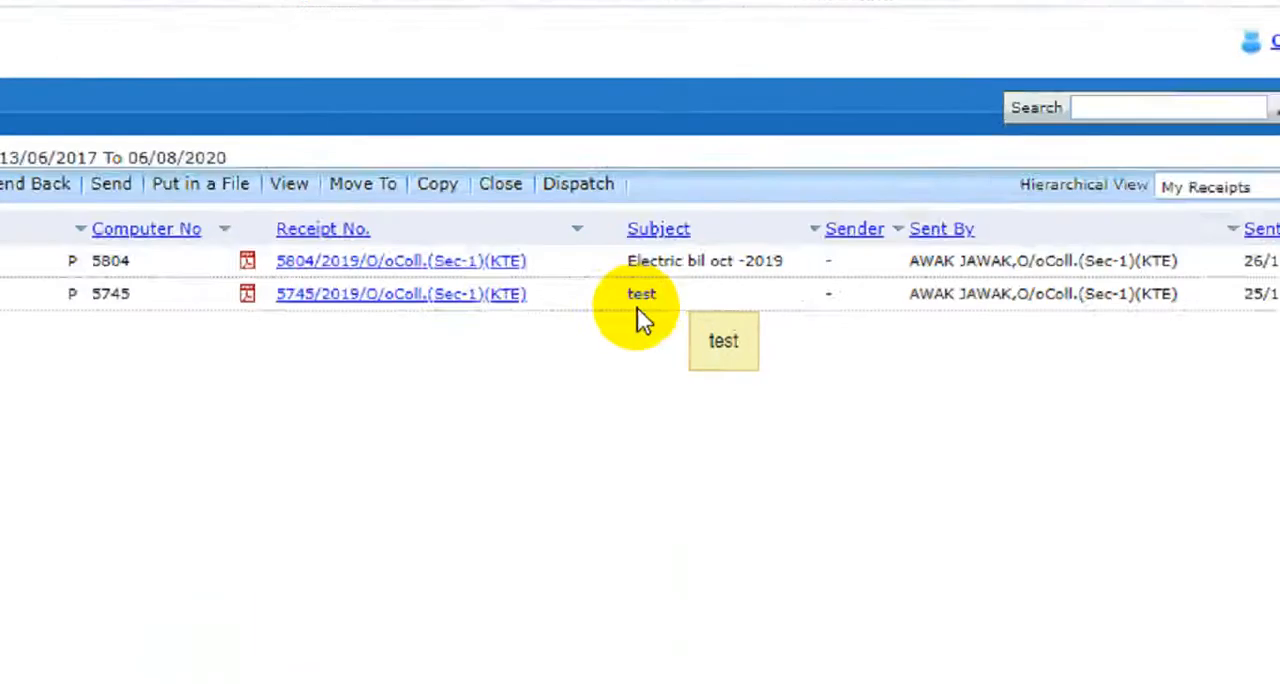
Select the physical receipt with the subject "test" and open it from the receipts list.
click(729, 324)
drag(645, 341, 553, 332)
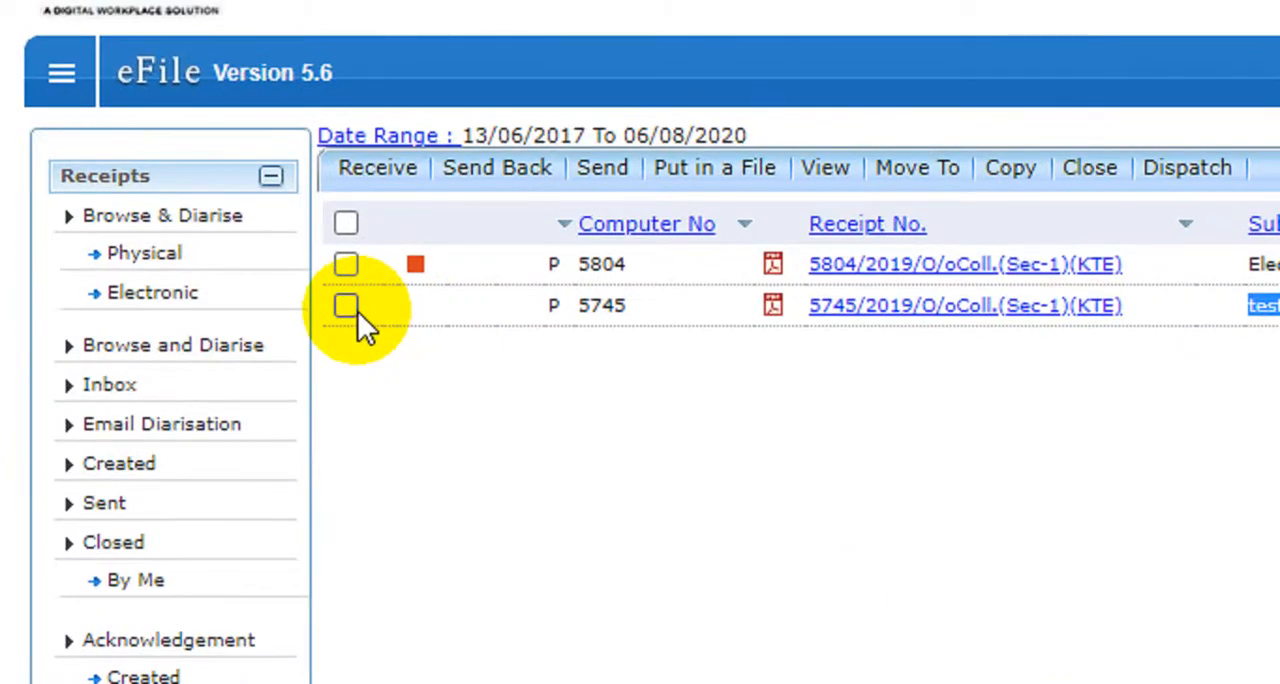
click(277, 261)
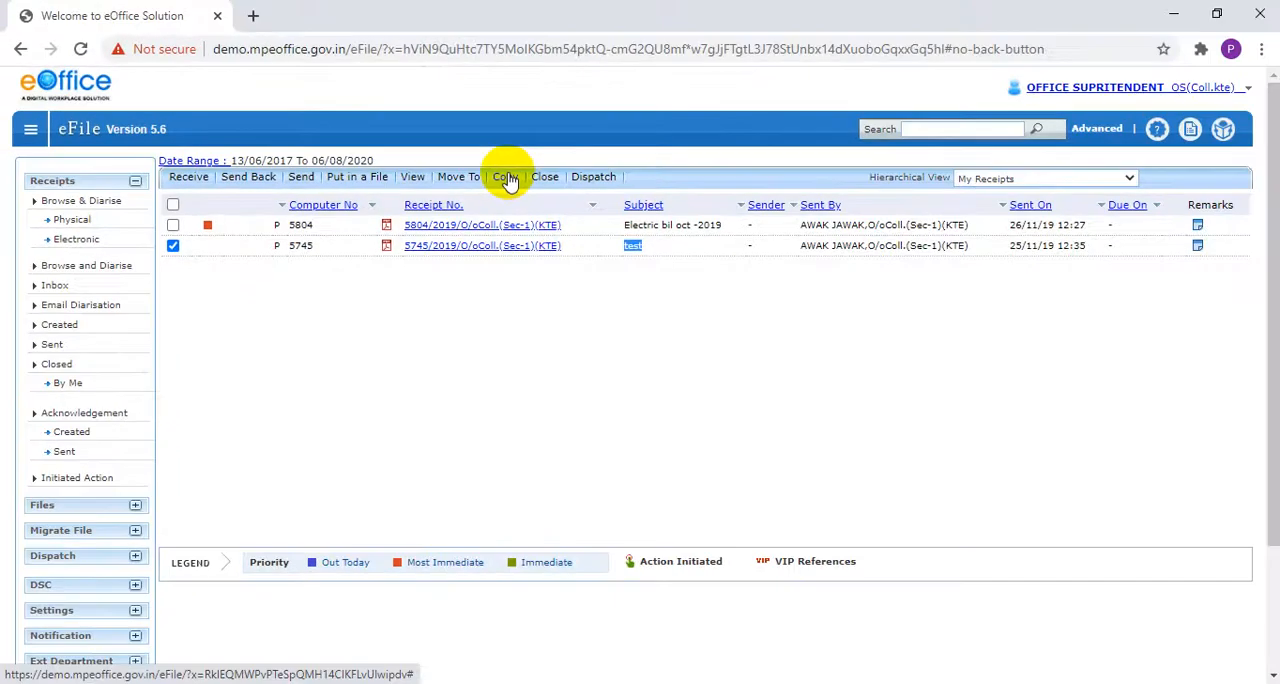
click(957, 440)
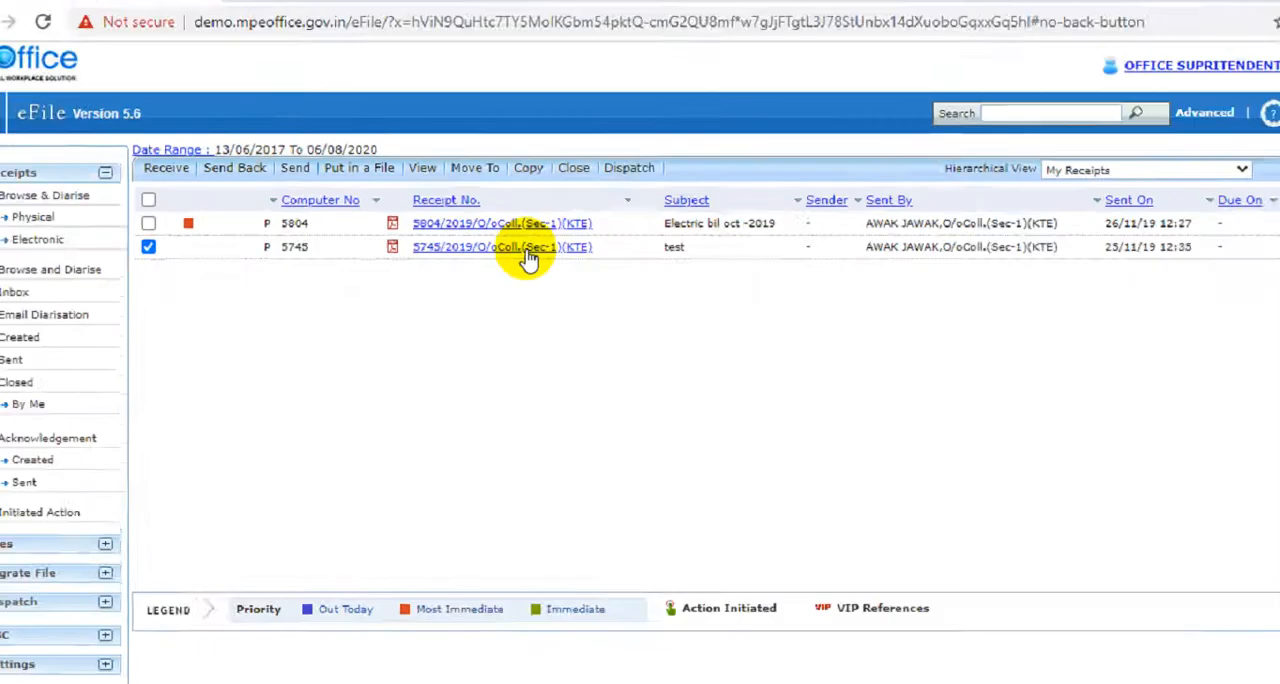
click(650, 265)
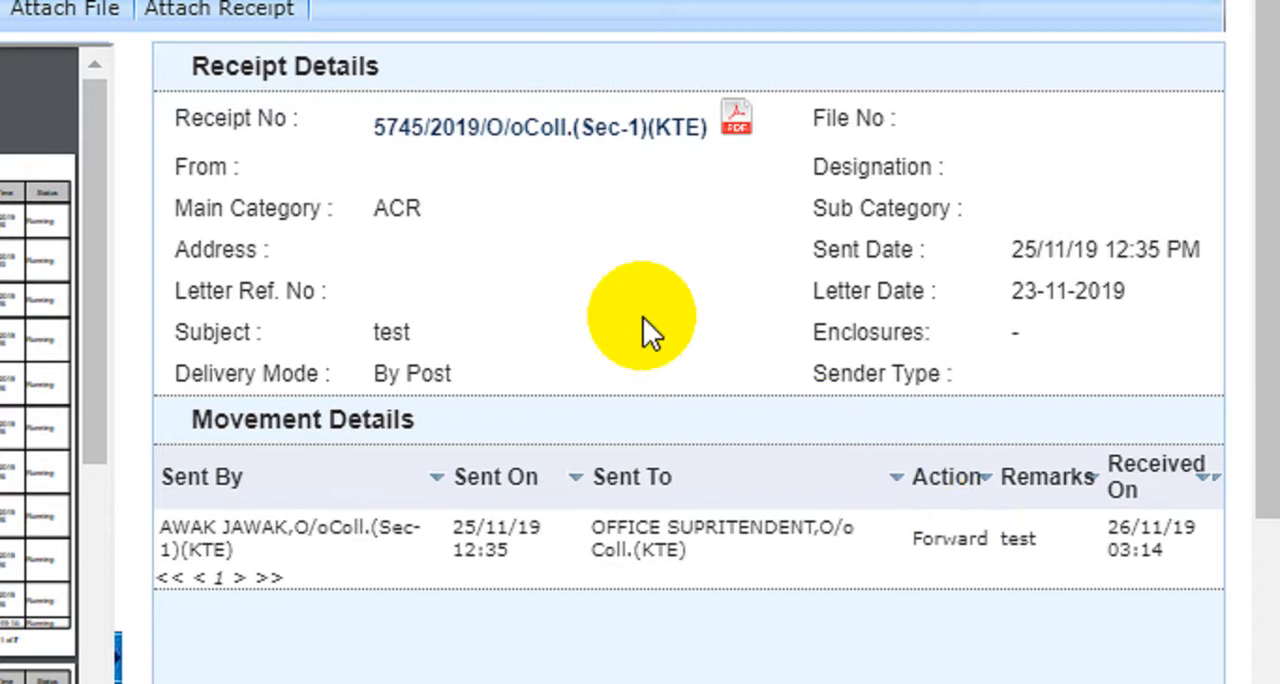
Examine the open receipt's main category, subject, delivery mode and receipt number.
drag(265, 208, 439, 226)
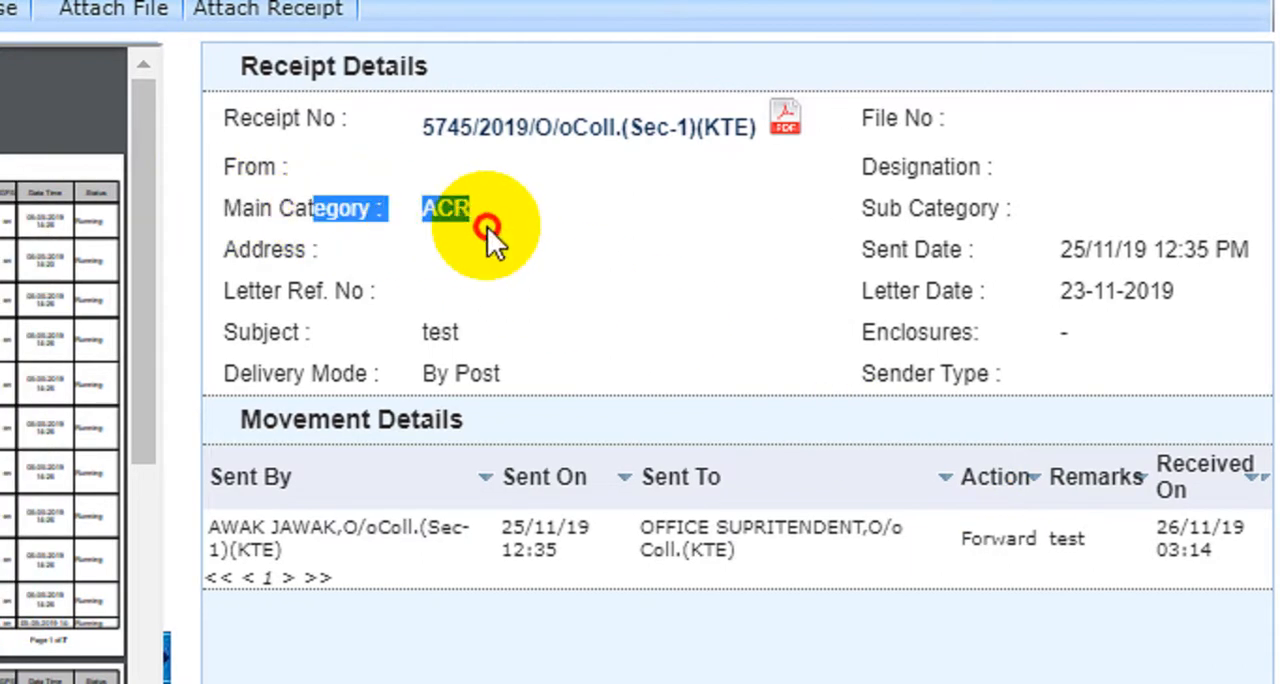
double_click(455, 222)
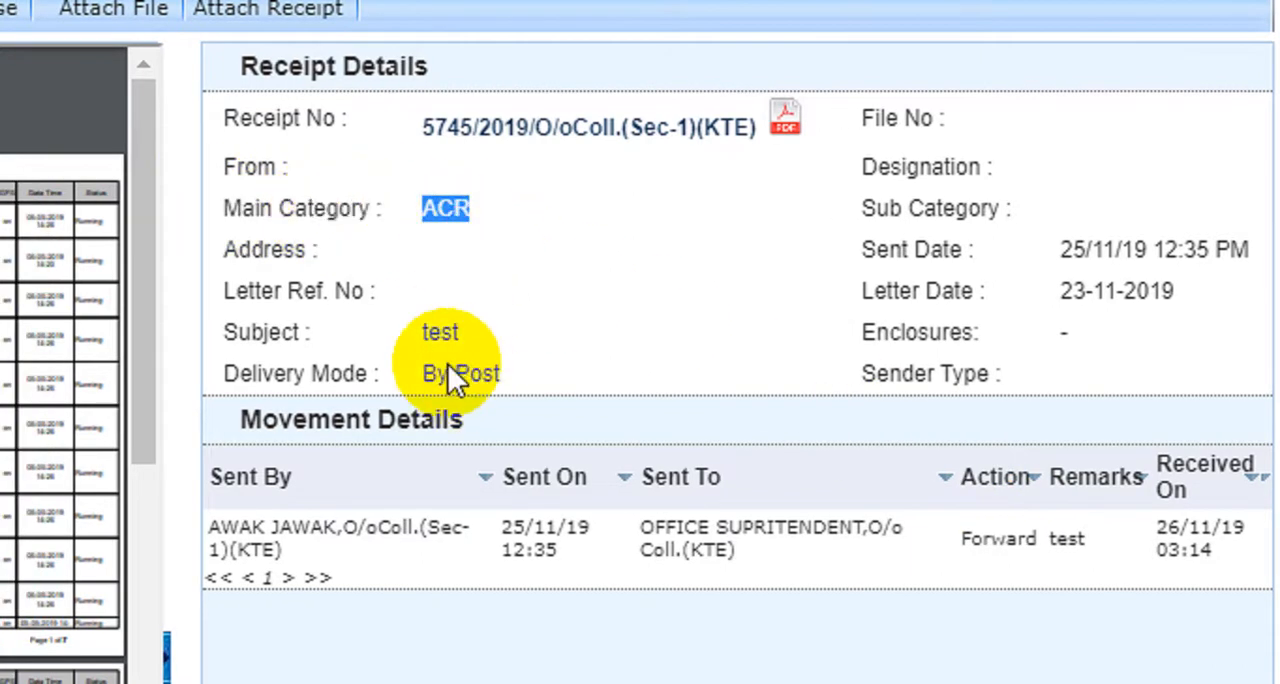
double_click(438, 331)
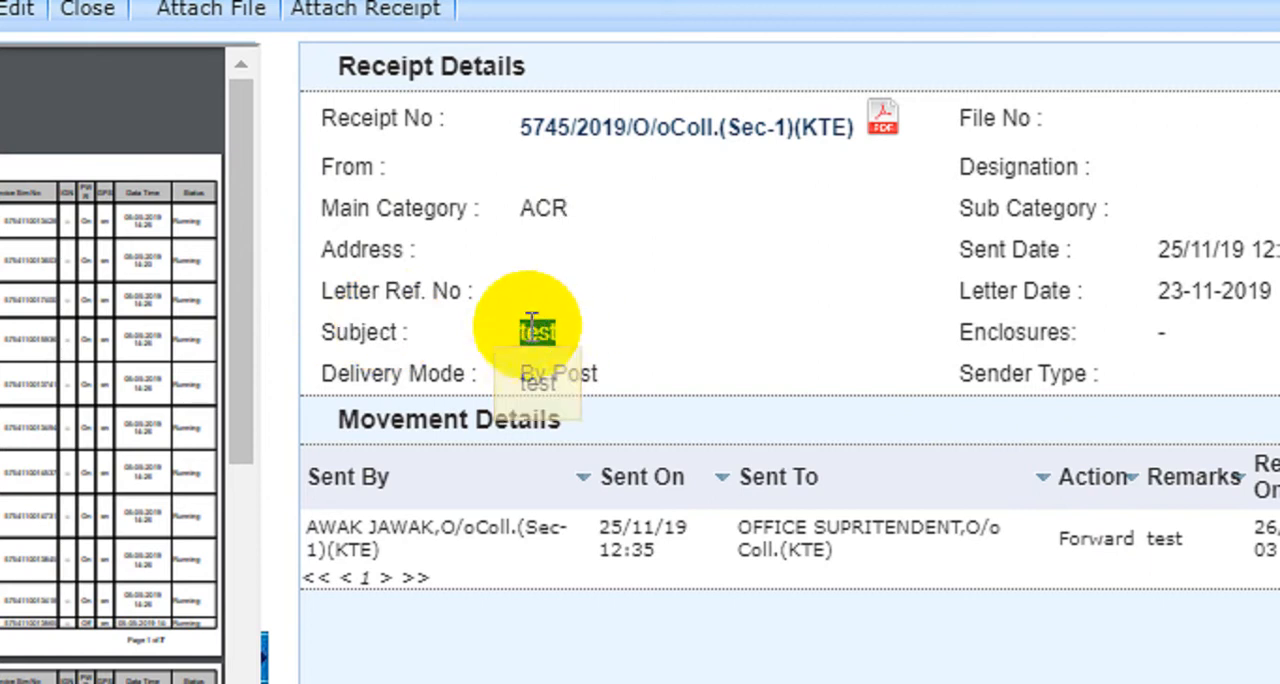
drag(535, 373, 751, 357)
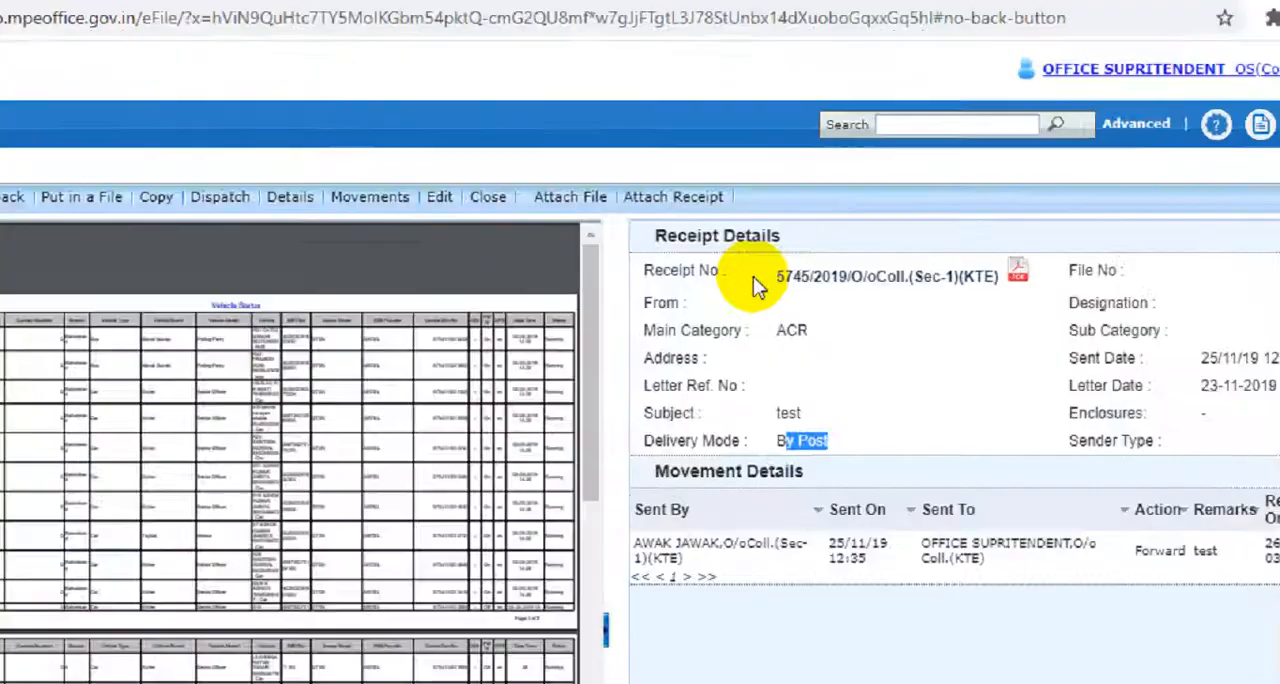
drag(757, 276, 937, 294)
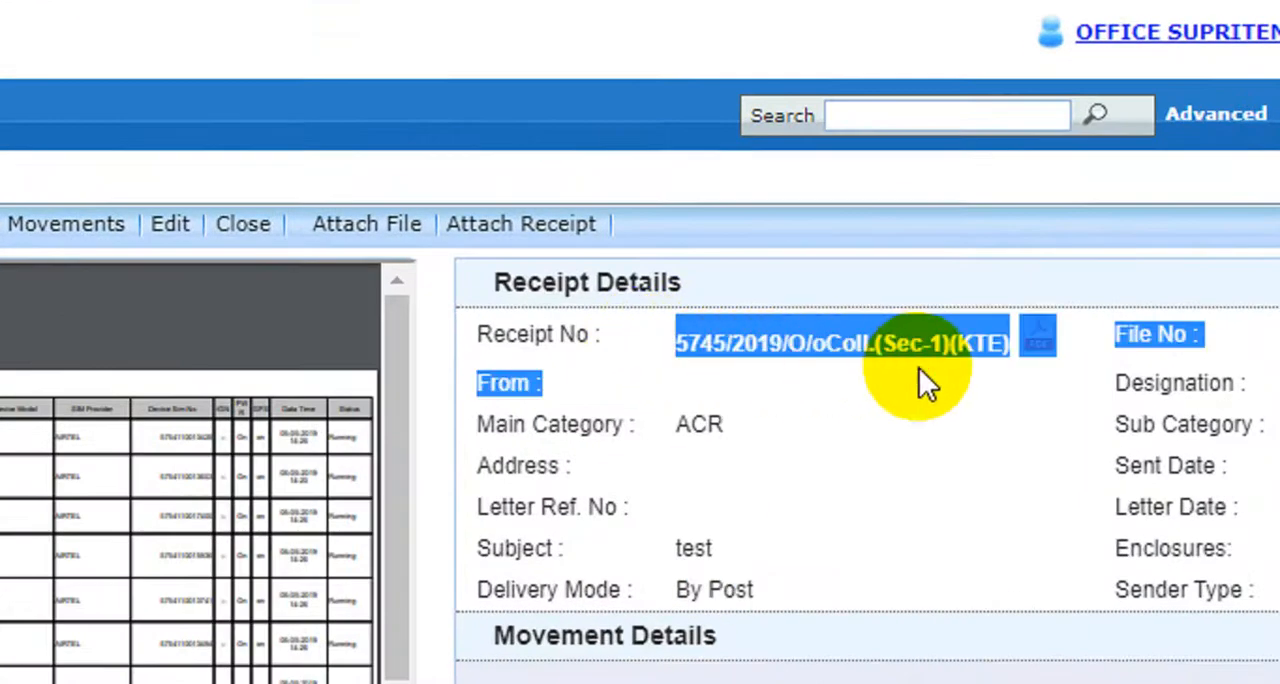
click(903, 346)
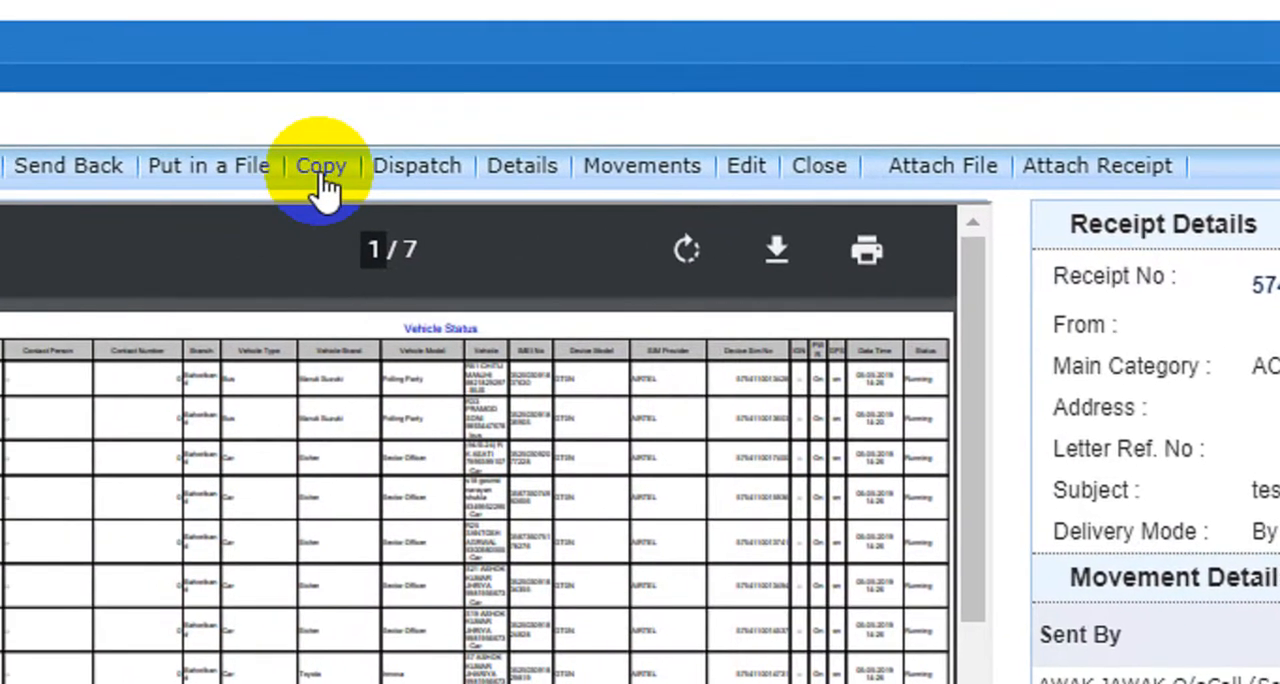
Start a copy of the open receipt, review its prefilled diary and contact details, and change the subject to "test 123".
click(321, 178)
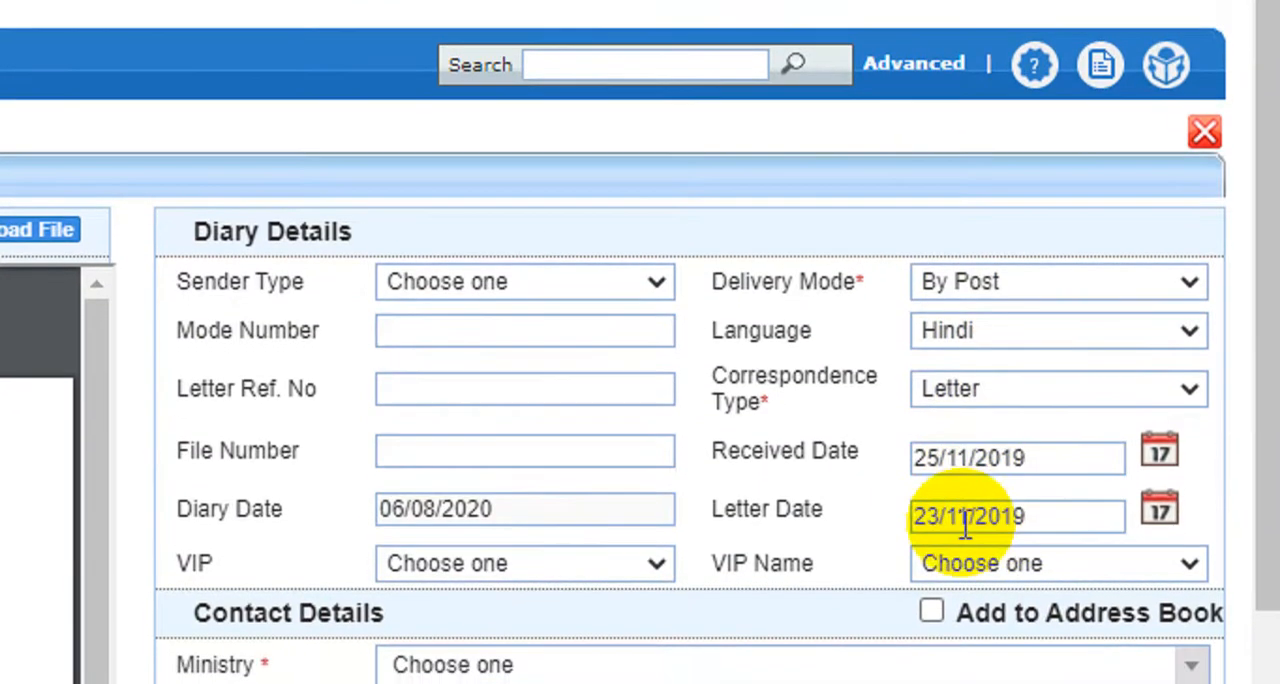
scroll(560, 503, down, 5)
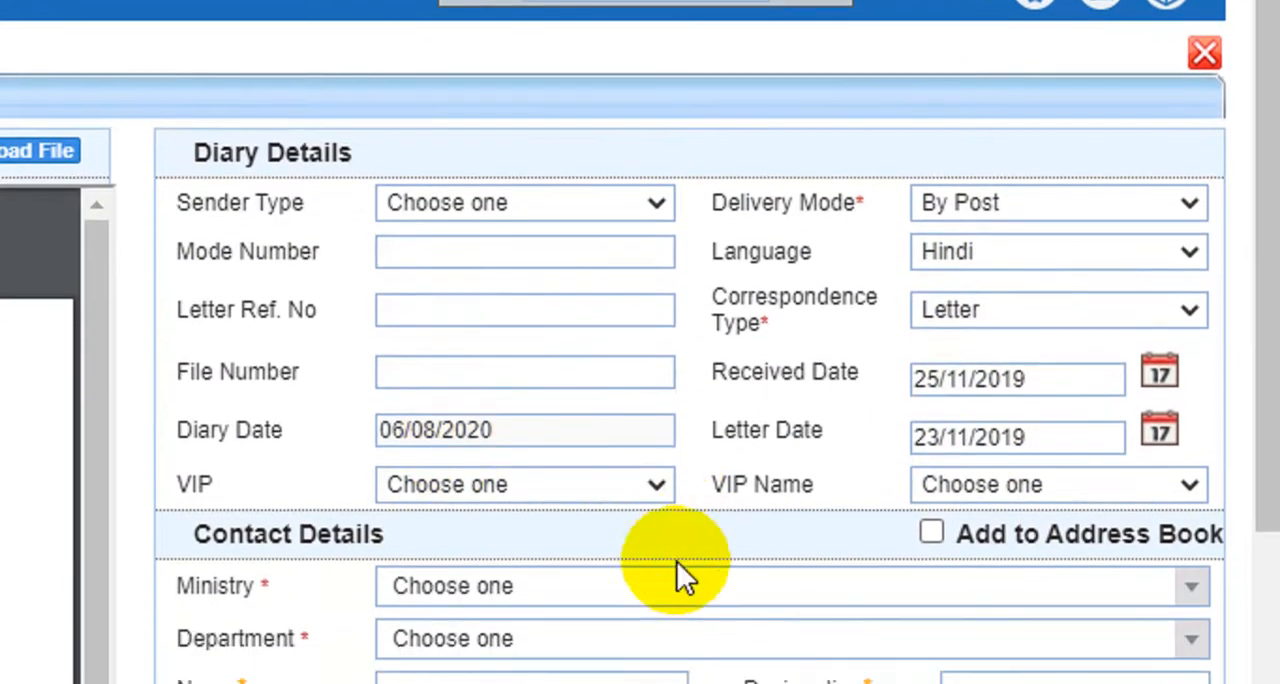
scroll(660, 484, down, 4)
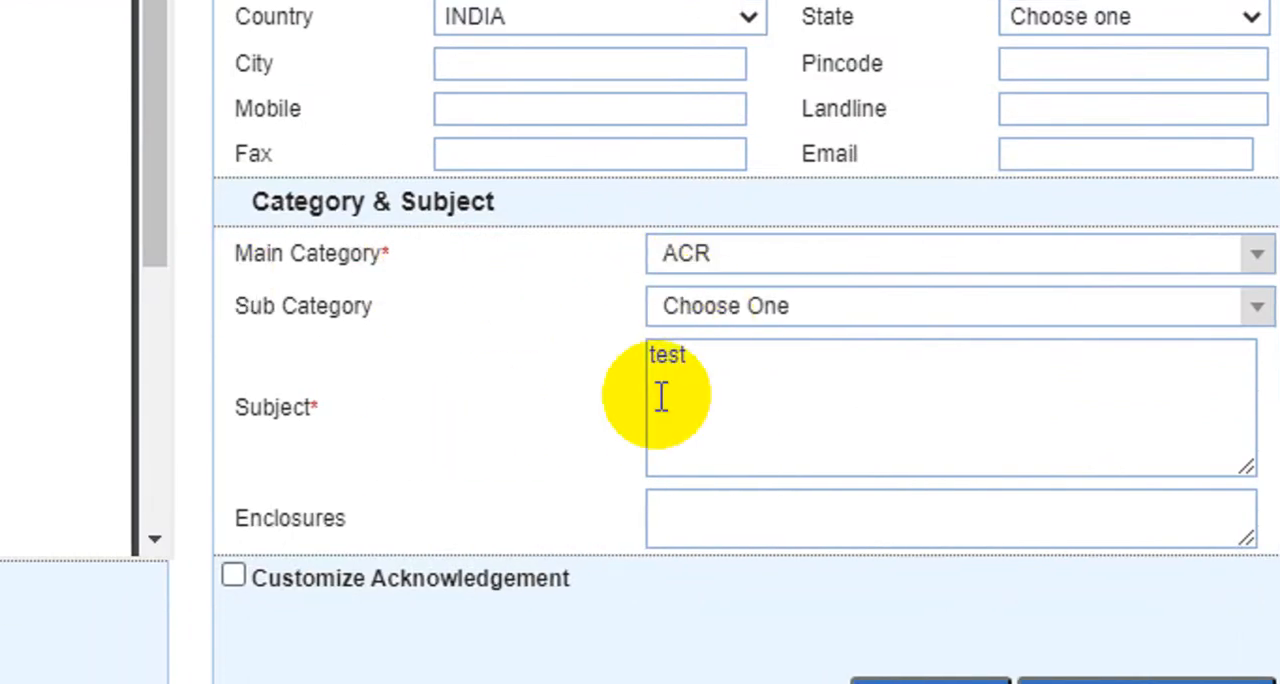
click(694, 367)
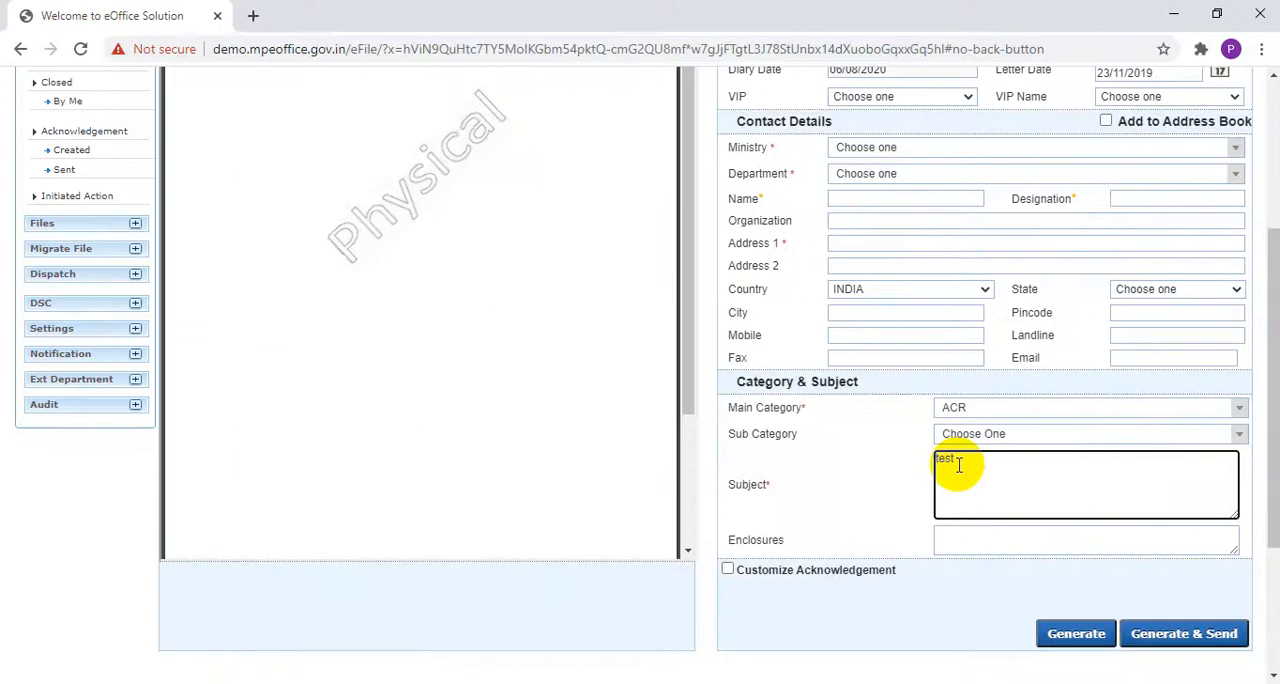
scroll(692, 383, up, 3)
scroll(885, 429, down, 1)
scroll(1045, 500, up, 2)
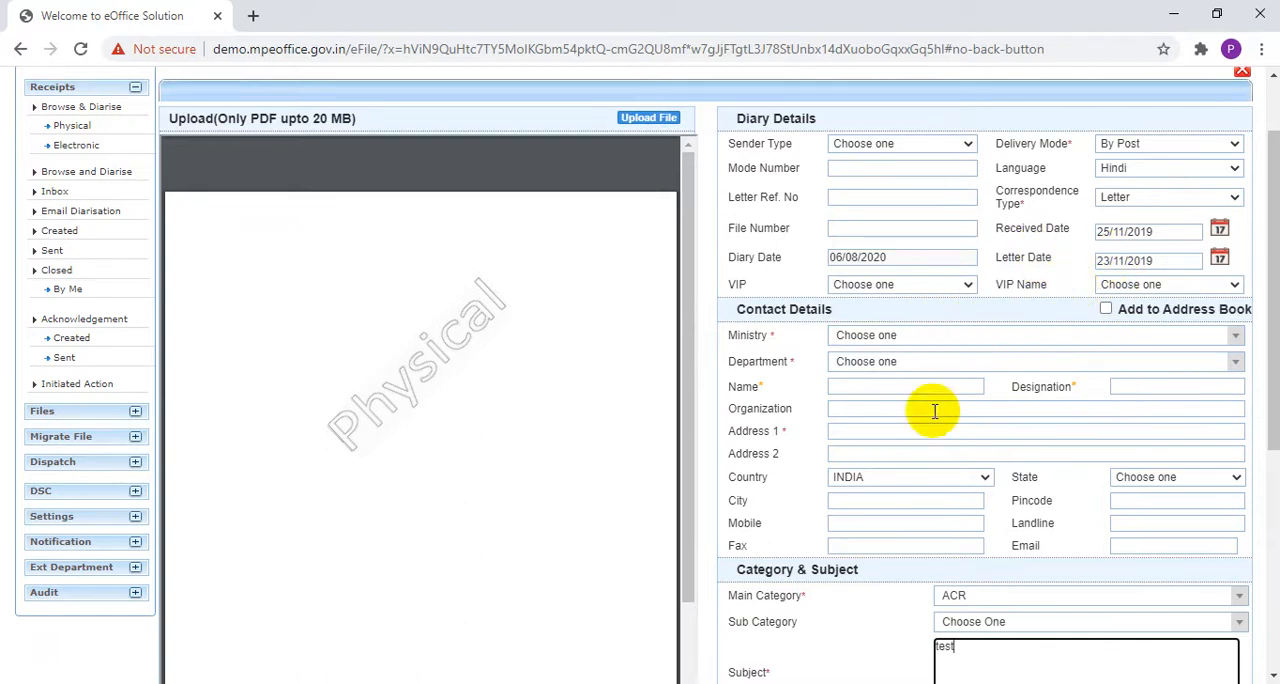
scroll(935, 409, down, 2)
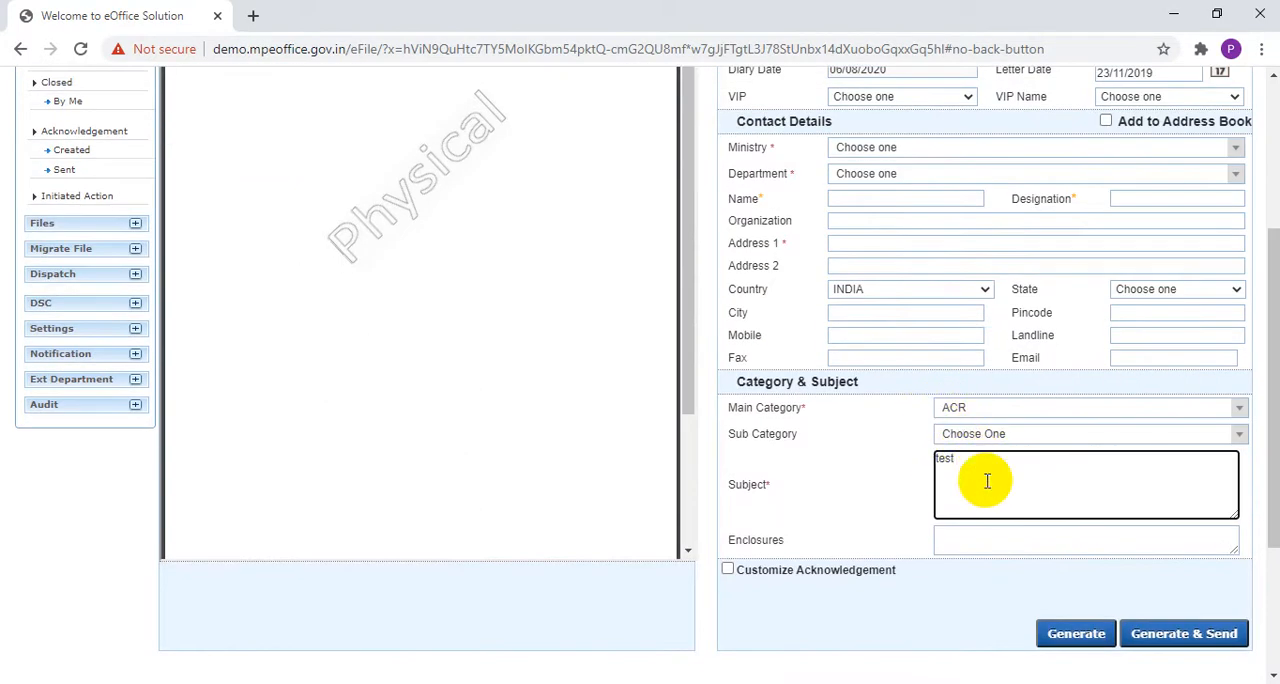
text(123)
scroll(987, 481, up, 2)
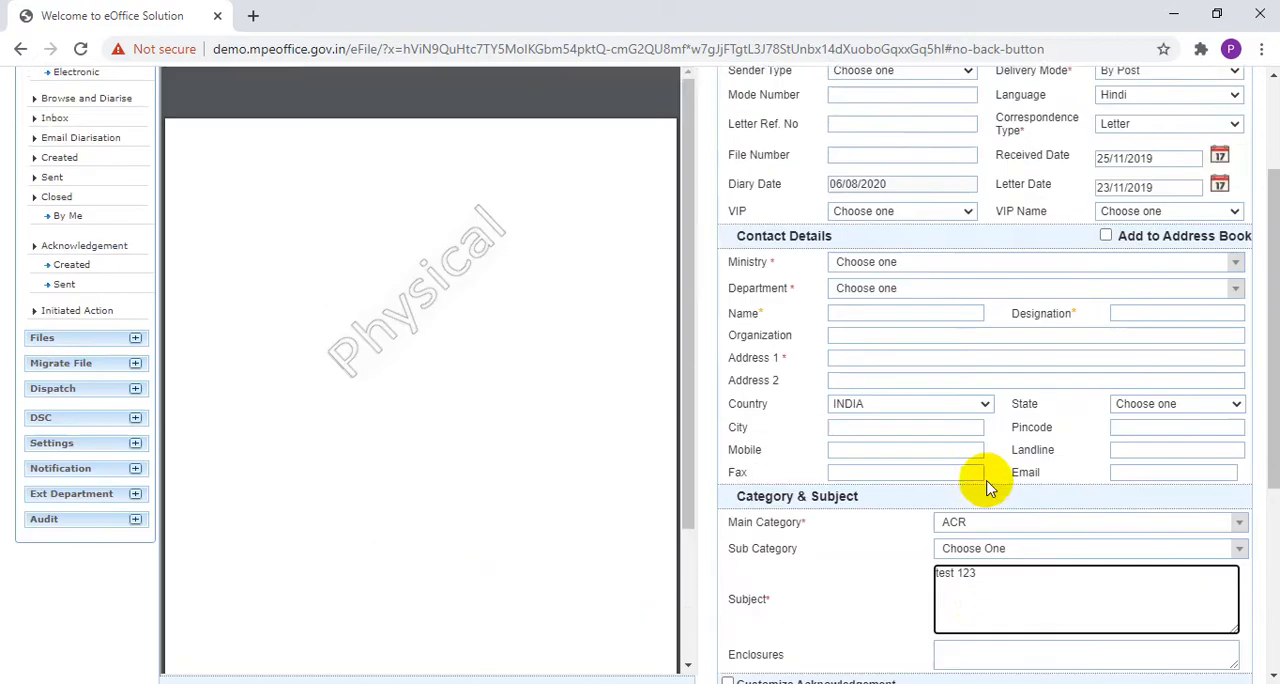
scroll(975, 456, up, 1)
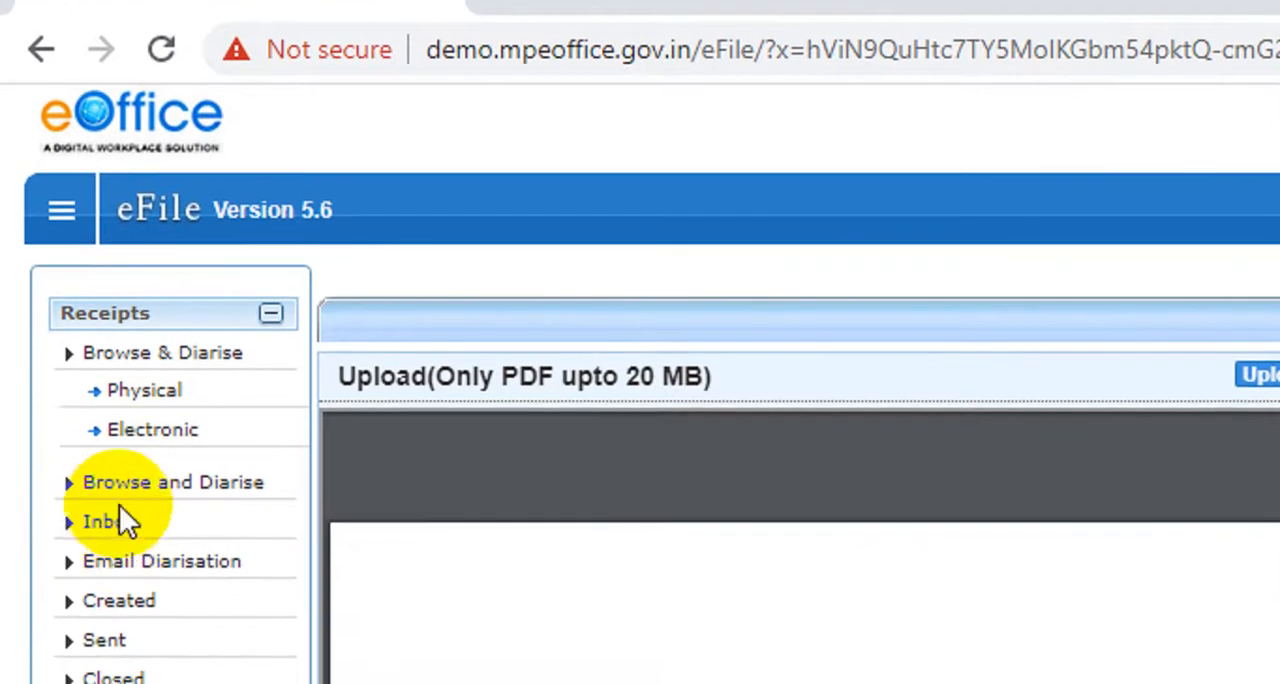
Return to the receipts Inbox, select the receipt with the subject "test" and start creating a new folder to move it to.
click(118, 515)
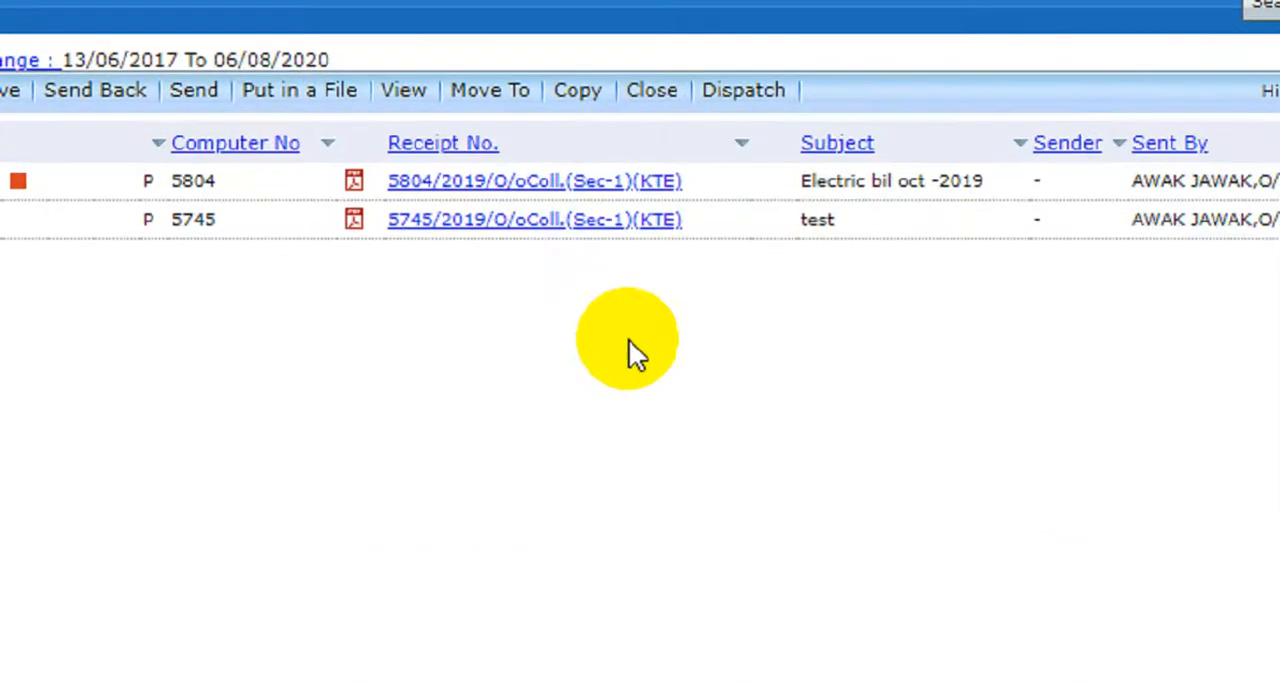
click(460, 177)
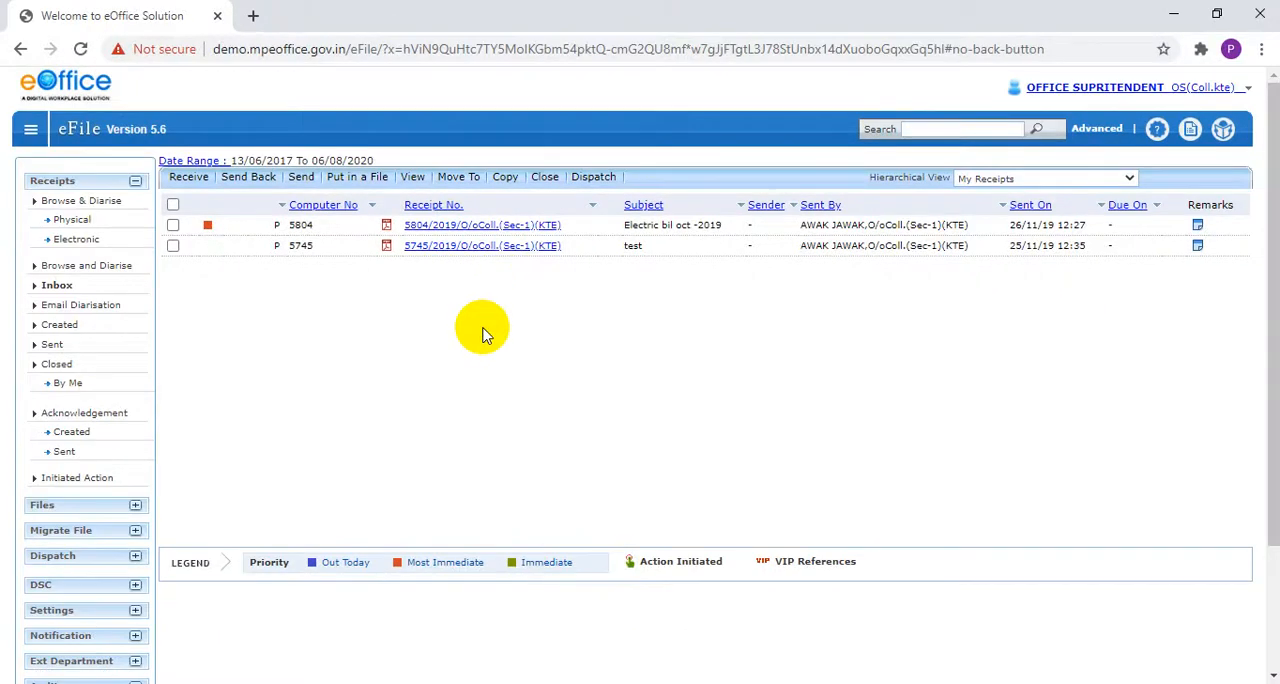
double_click(633, 245)
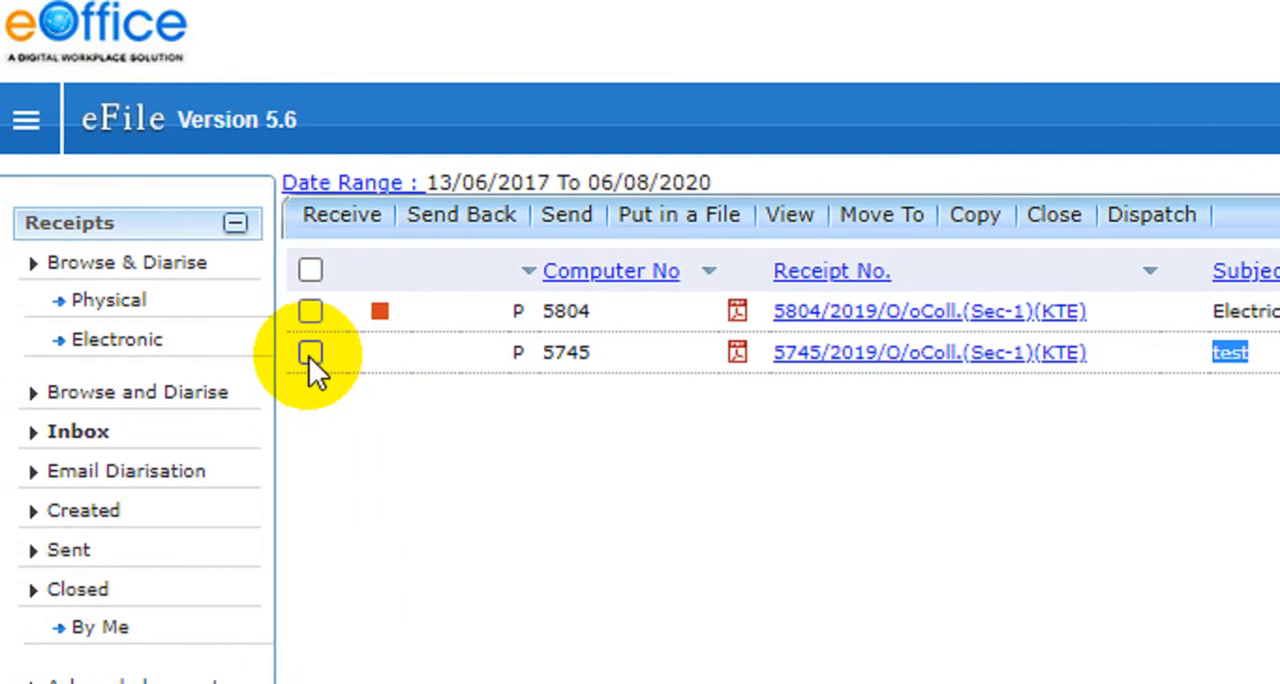
click(310, 353)
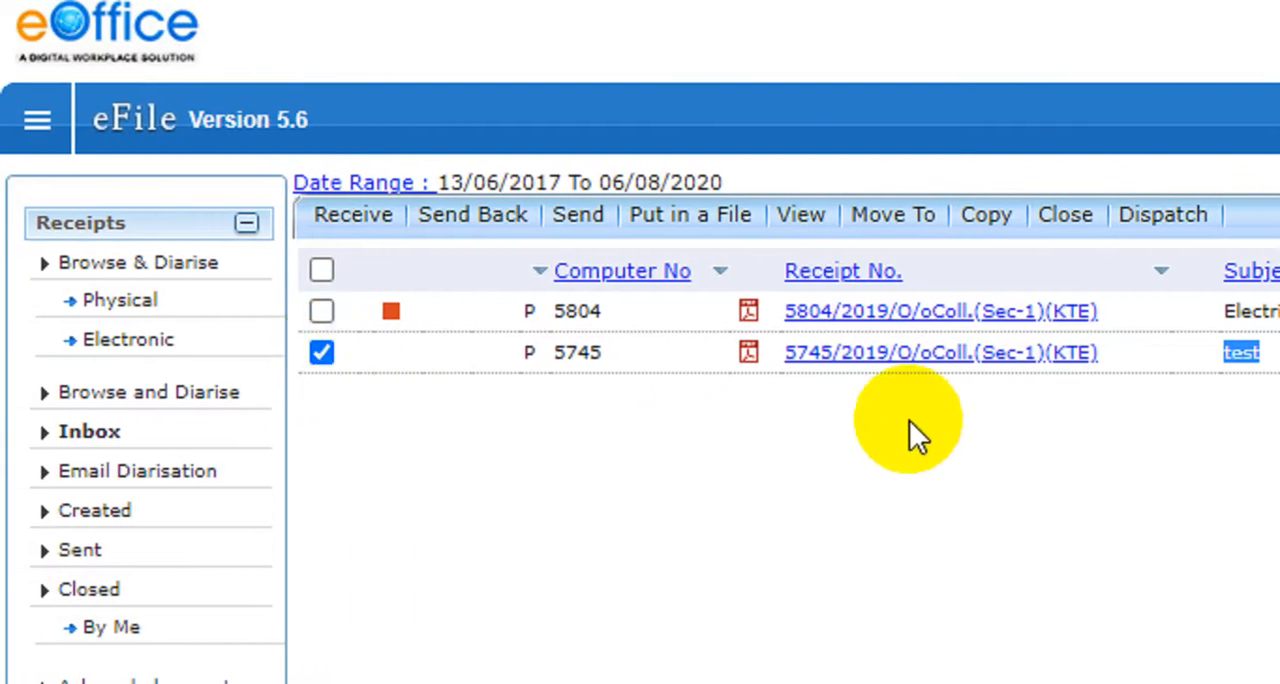
click(906, 220)
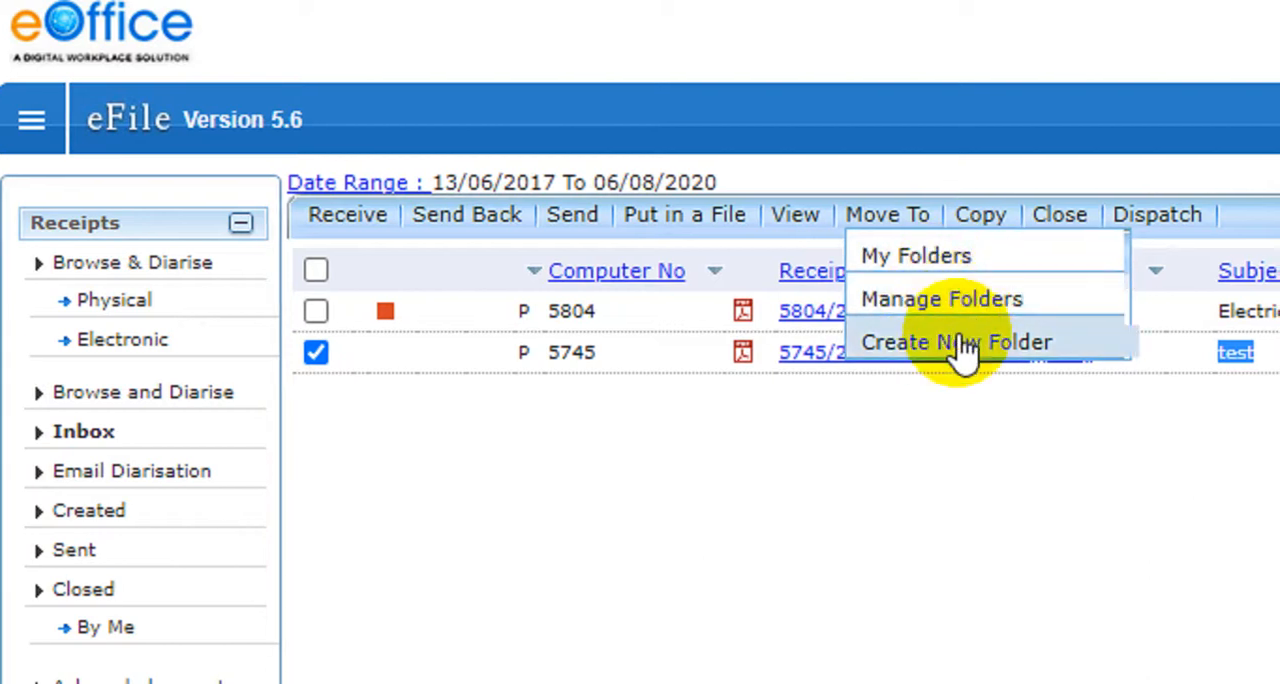
click(965, 344)
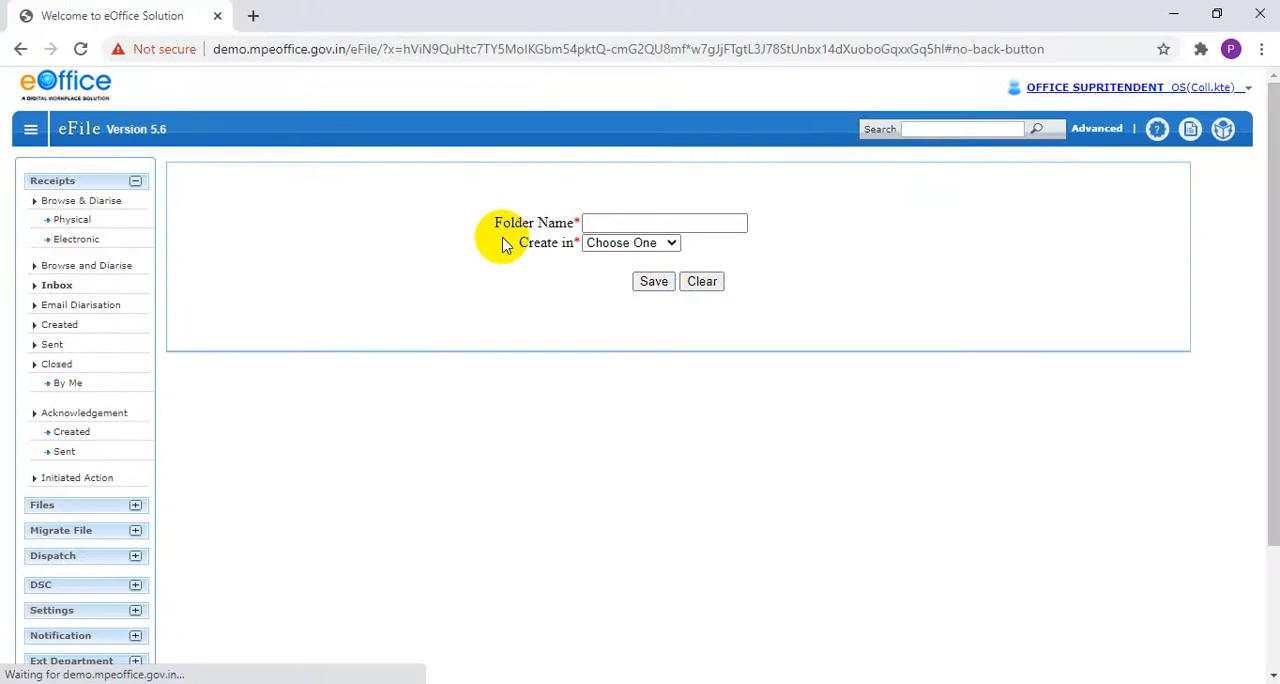
Name the new folder TestFolder, set it to be created in Receipt Inbox, and save it.
click(623, 222)
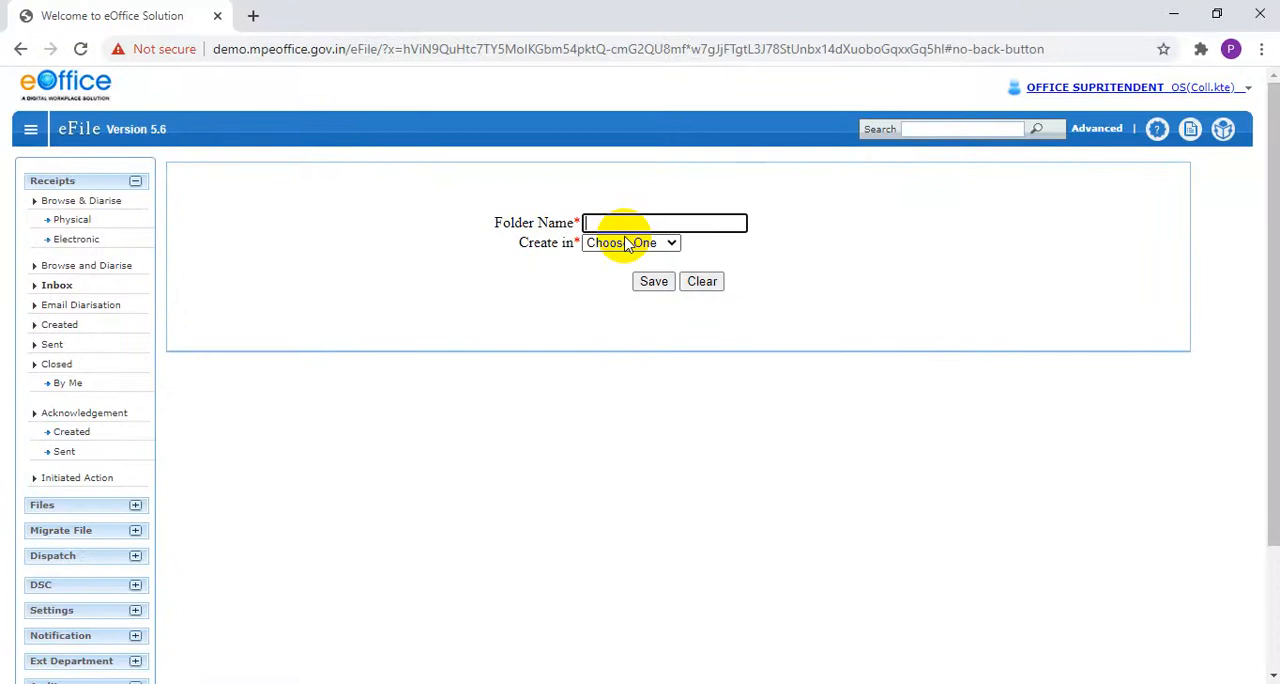
text(TestFolder)
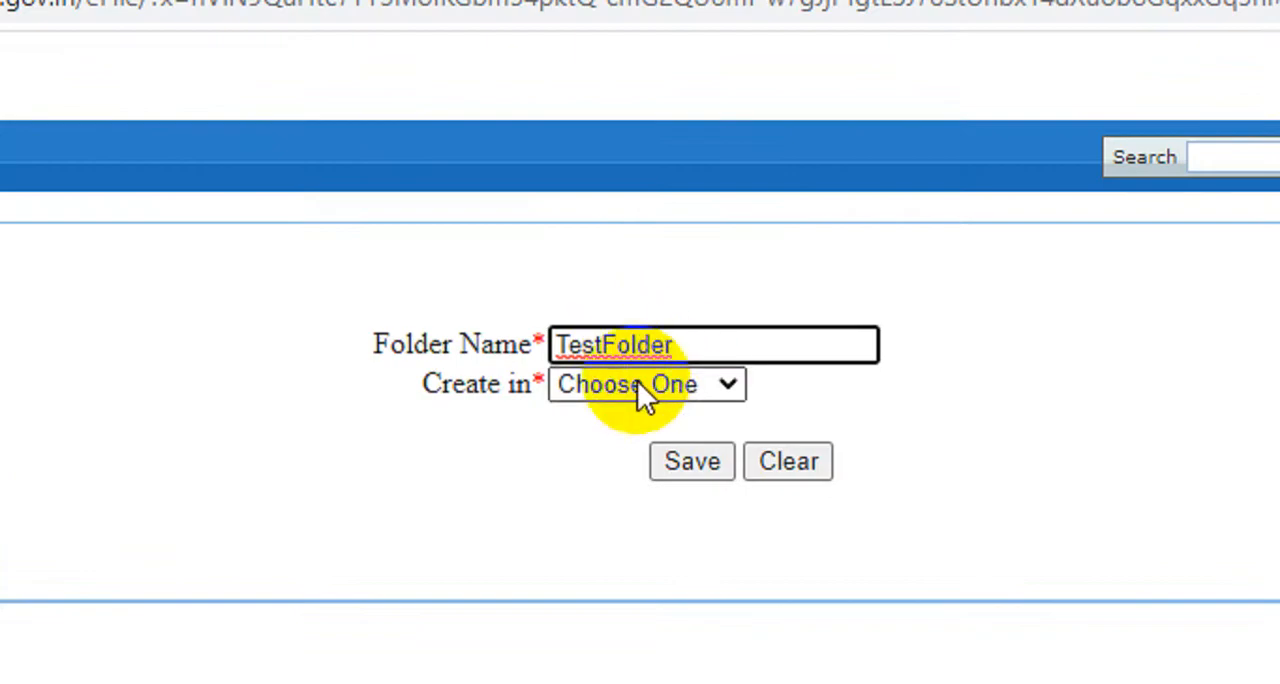
click(636, 386)
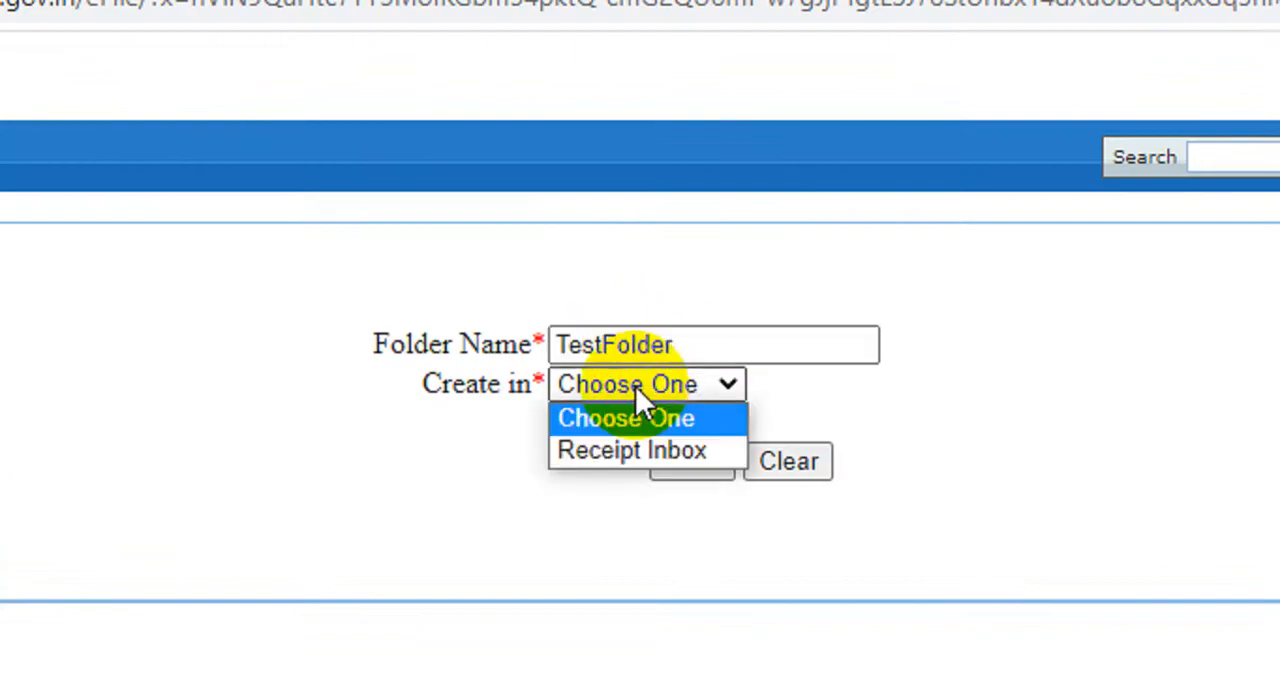
click(628, 452)
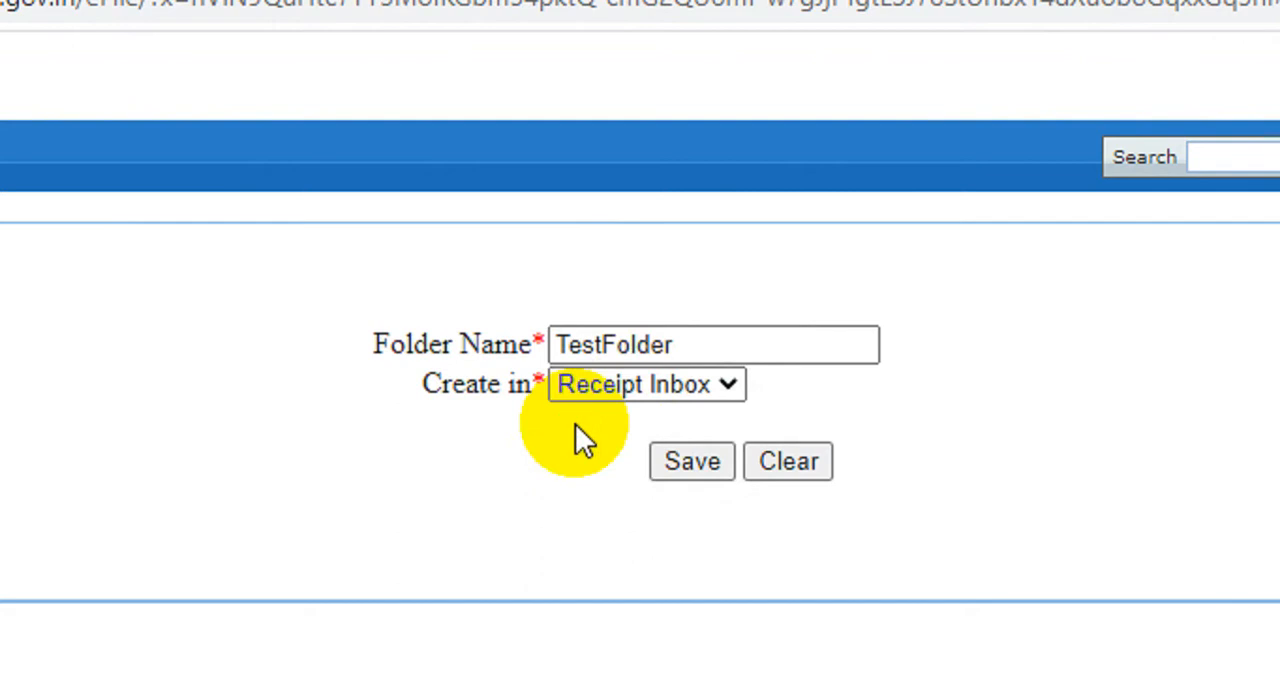
click(680, 458)
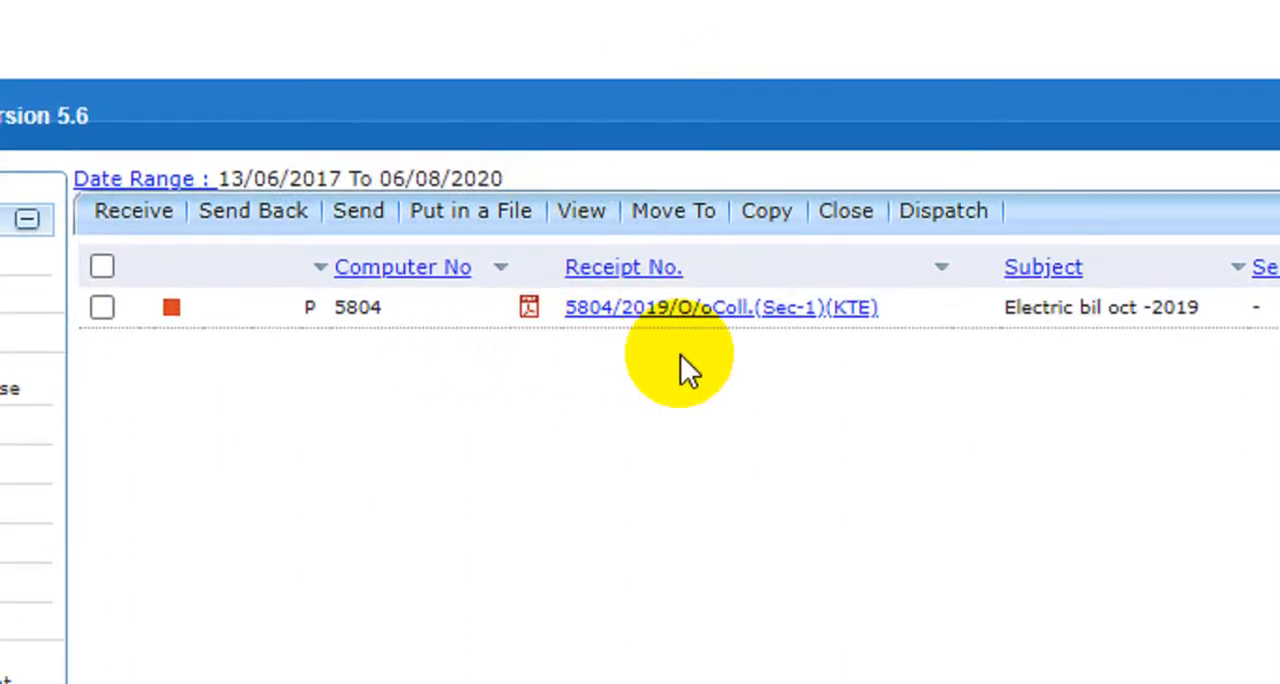
Try moving to the existing TestFolder without a receipt selected, and dismiss the alert.
click(706, 212)
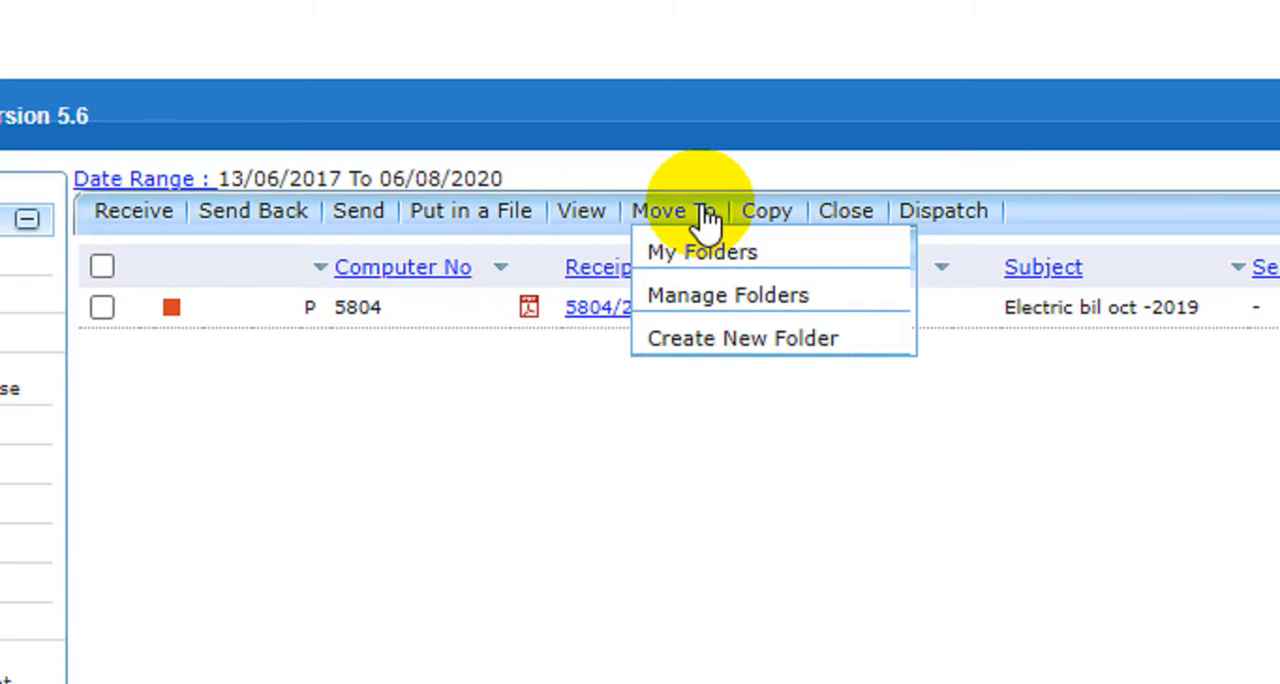
mouse_move(710, 257)
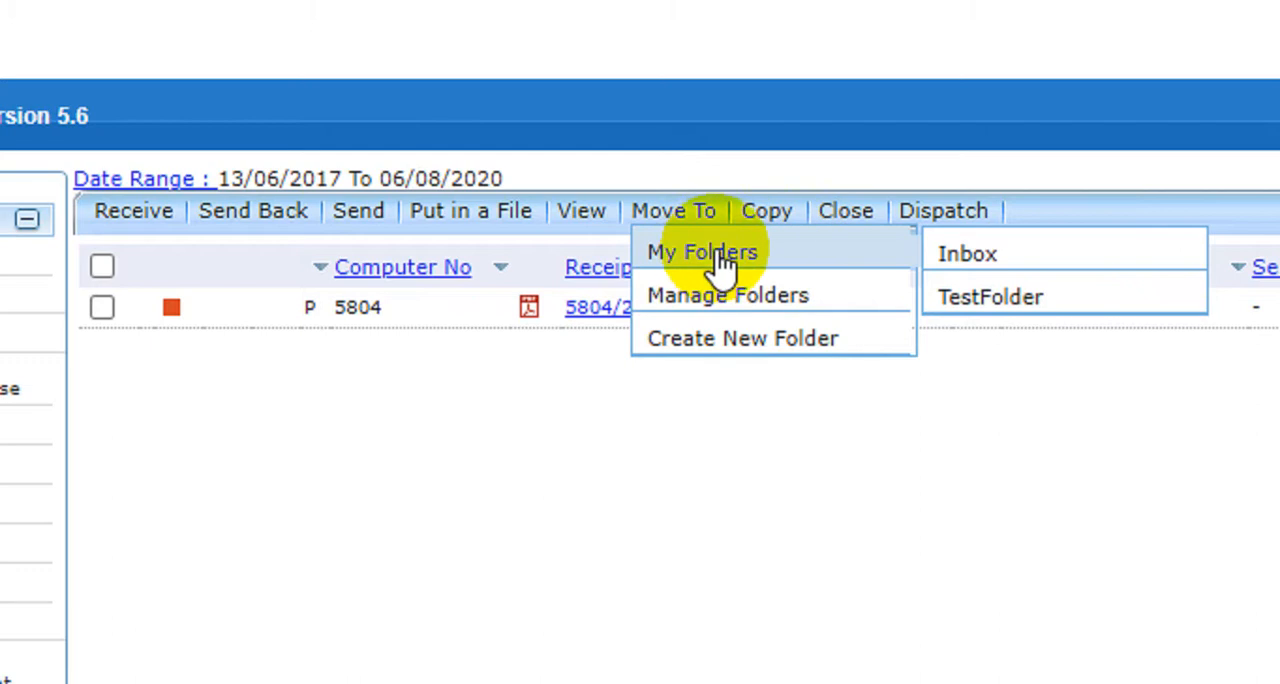
click(928, 296)
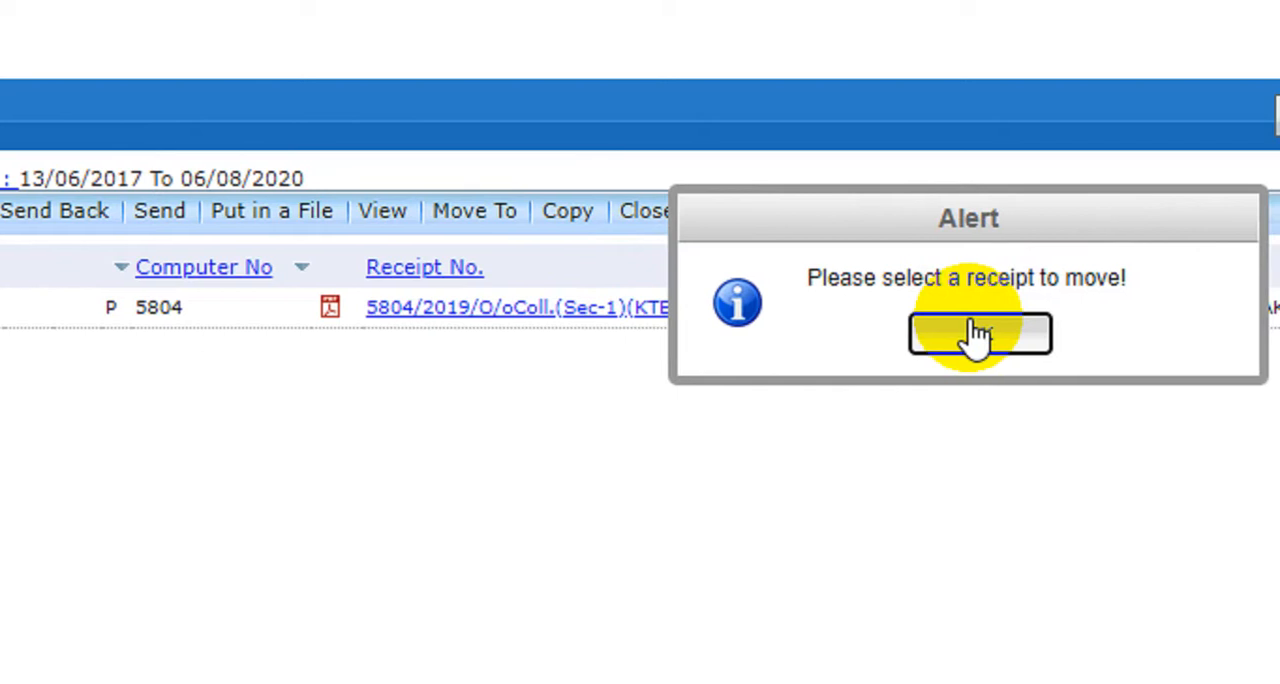
click(934, 337)
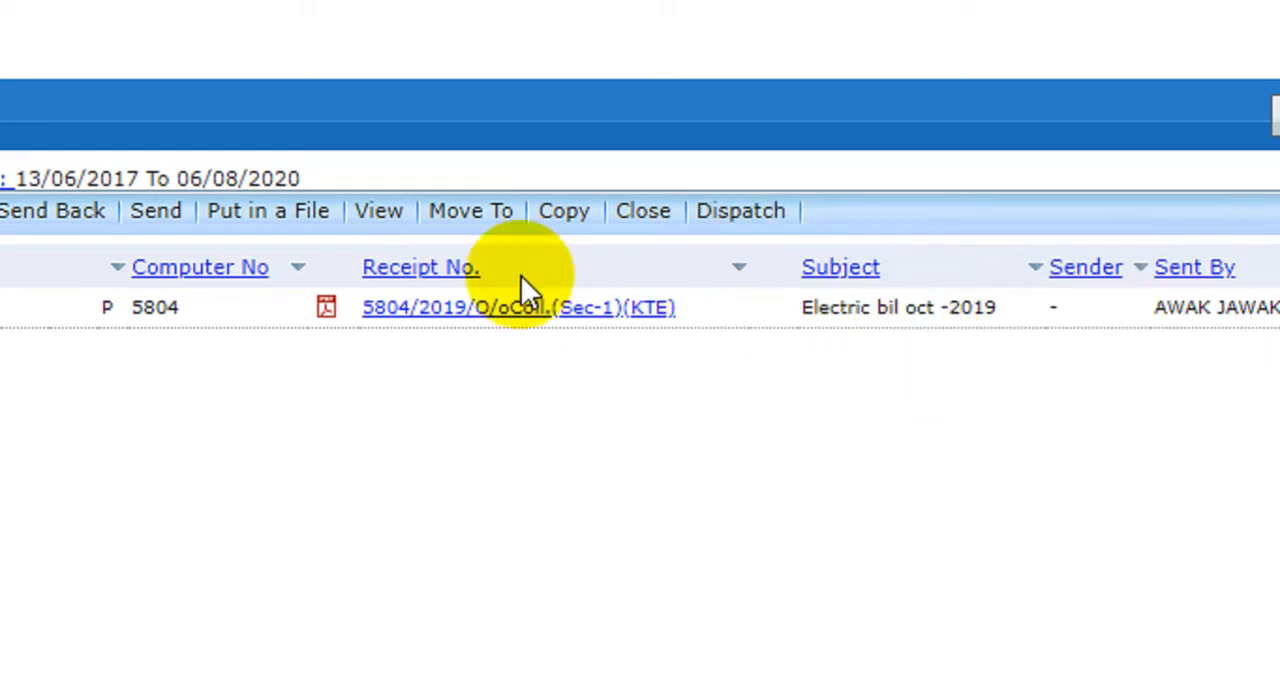
Open folder management and examine TestFolder's name and the location it was created in.
click(479, 222)
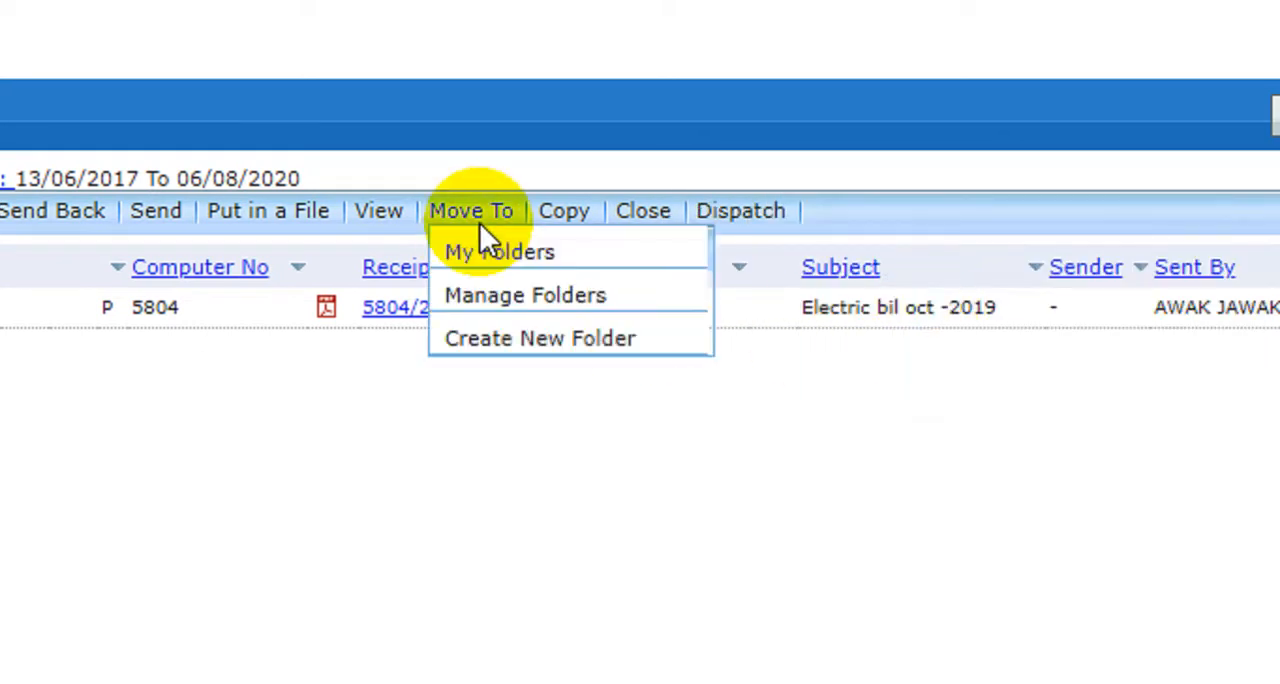
click(503, 300)
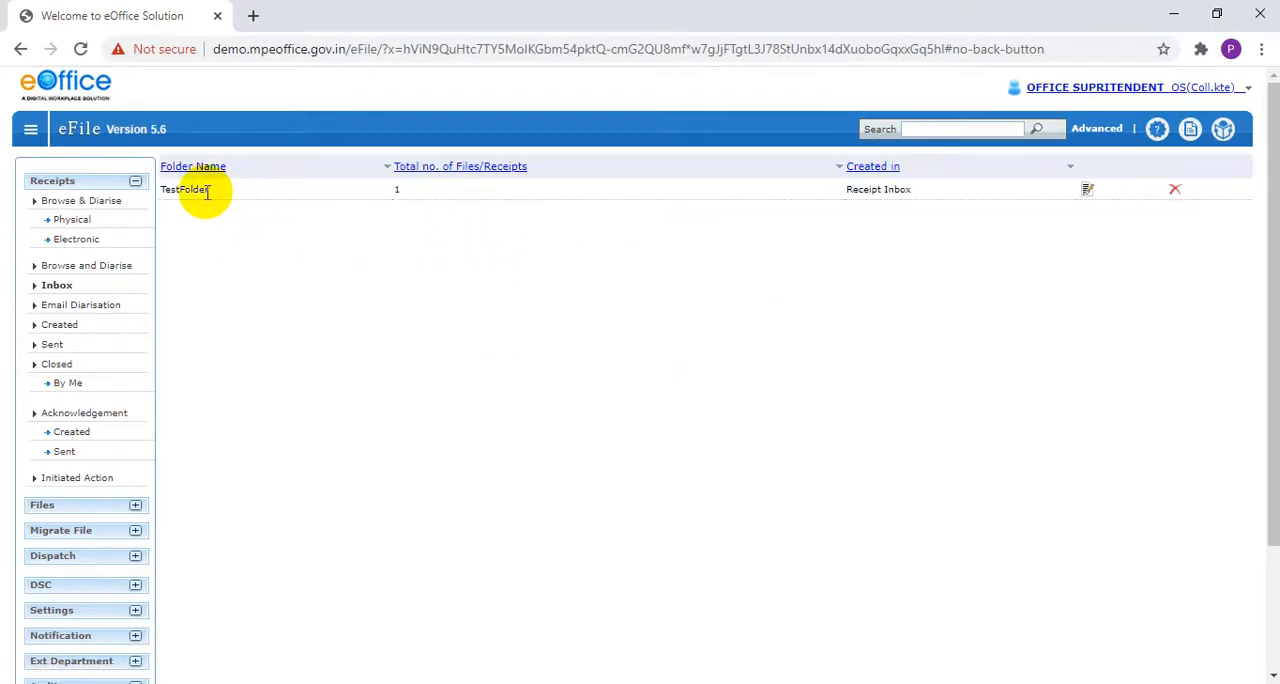
drag(207, 193, 174, 195)
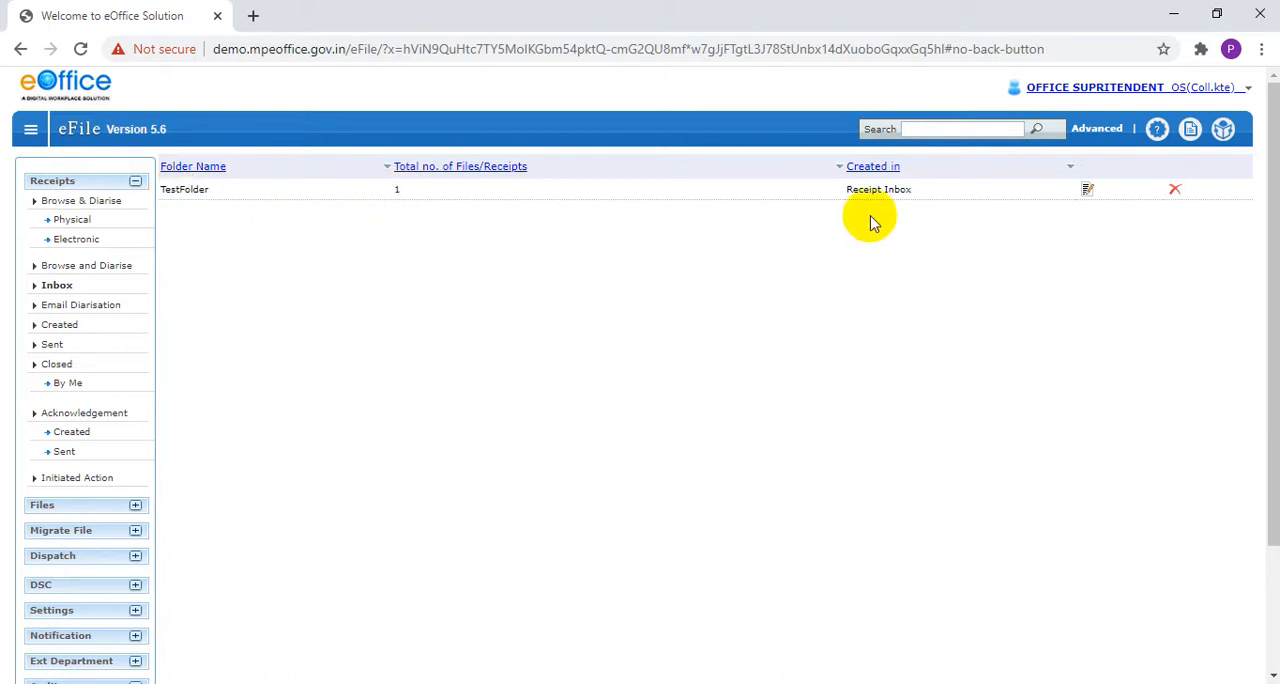
drag(856, 191, 901, 194)
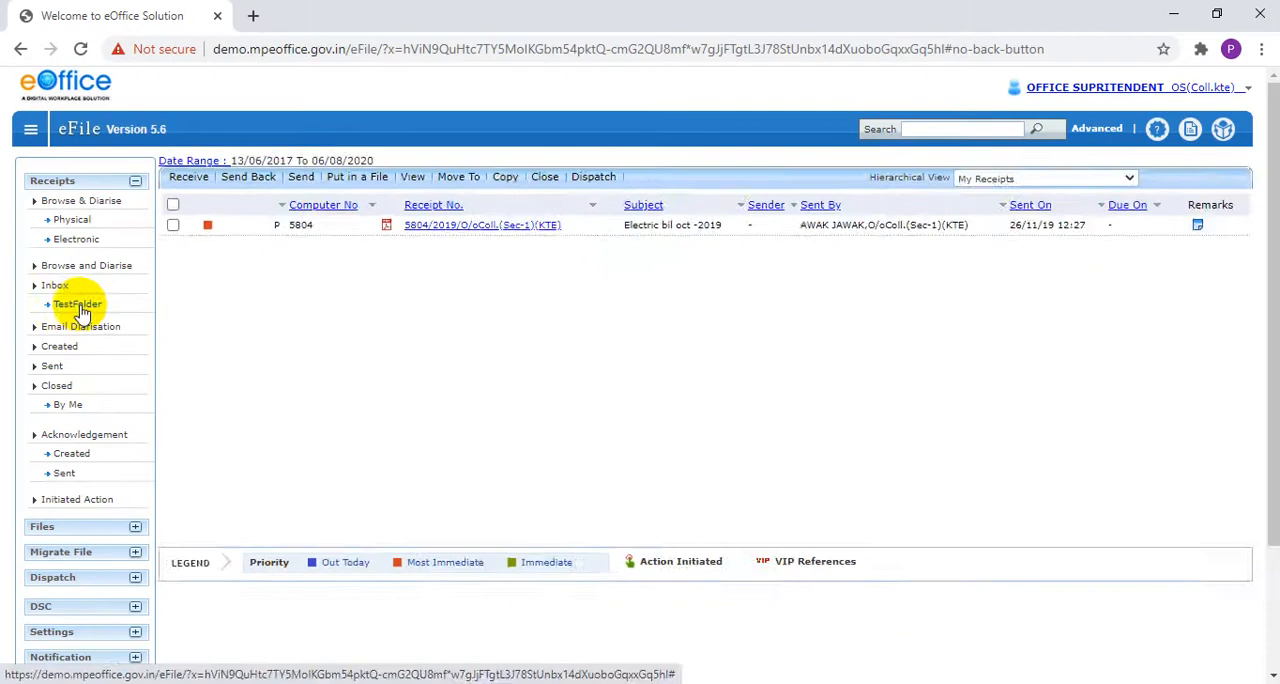
Open TestFolder under the receipts Inbox, check the stored receipt's subject, and show the available view filters for the list.
click(165, 470)
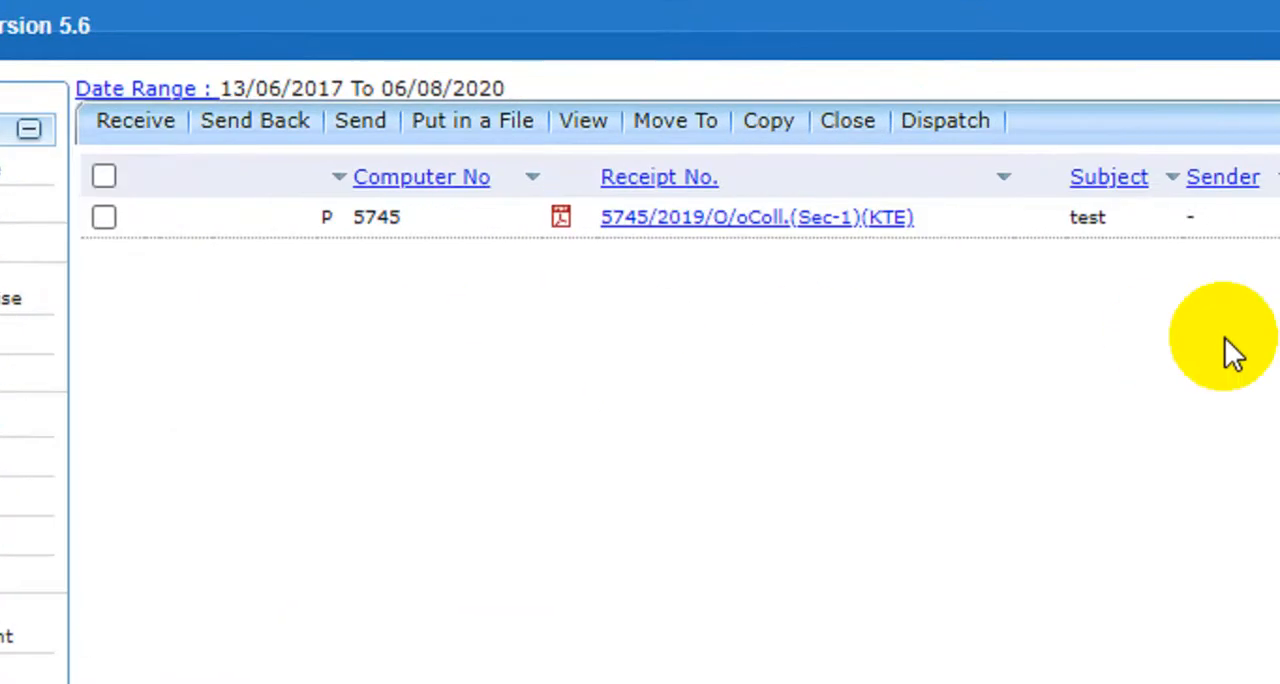
drag(1072, 229, 1115, 228)
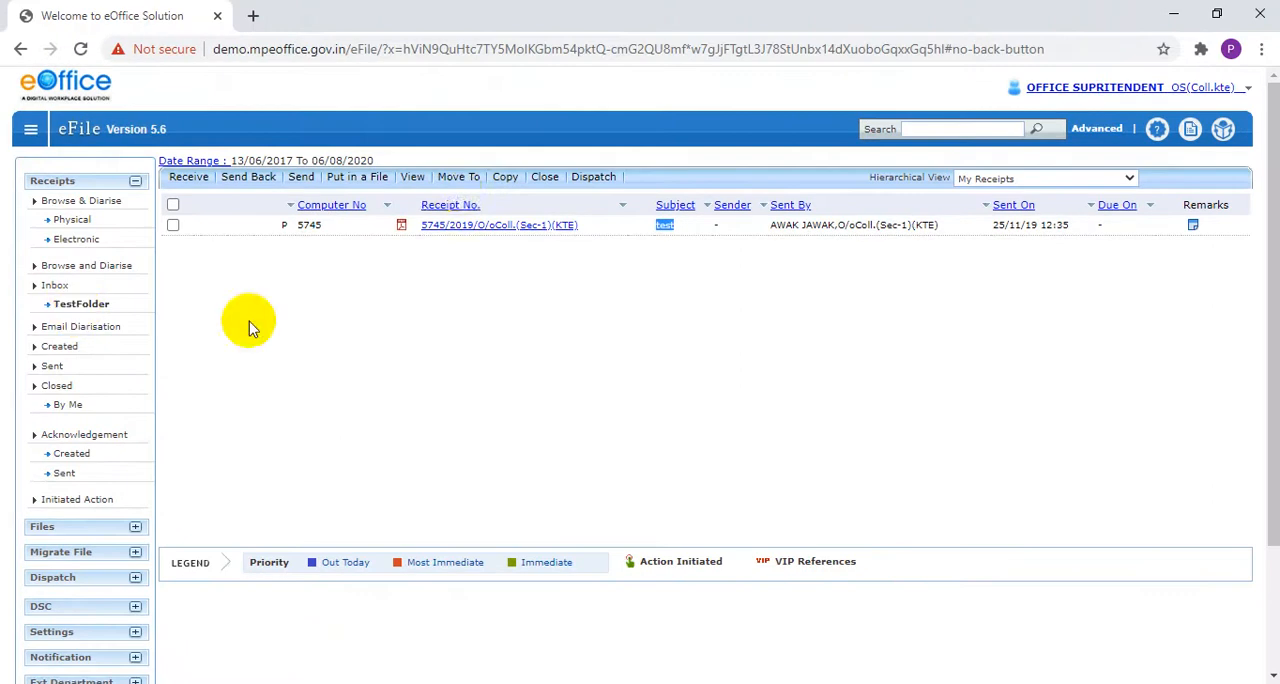
click(958, 89)
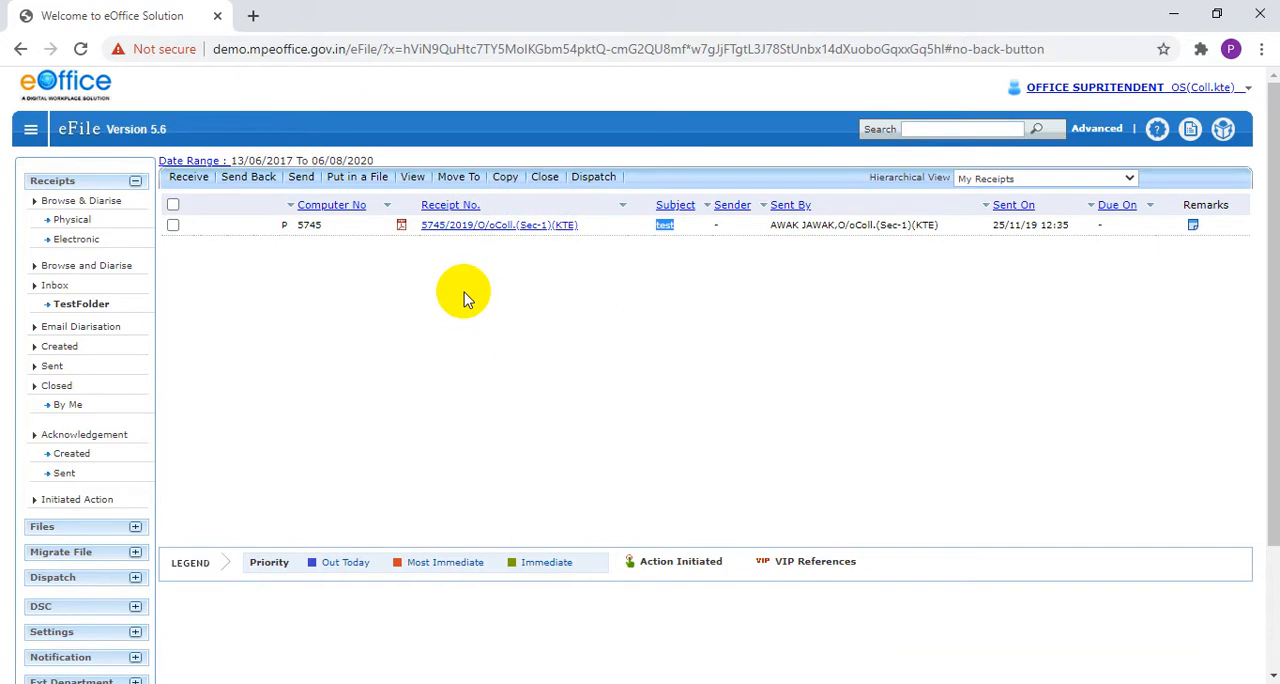
mouse_move(416, 180)
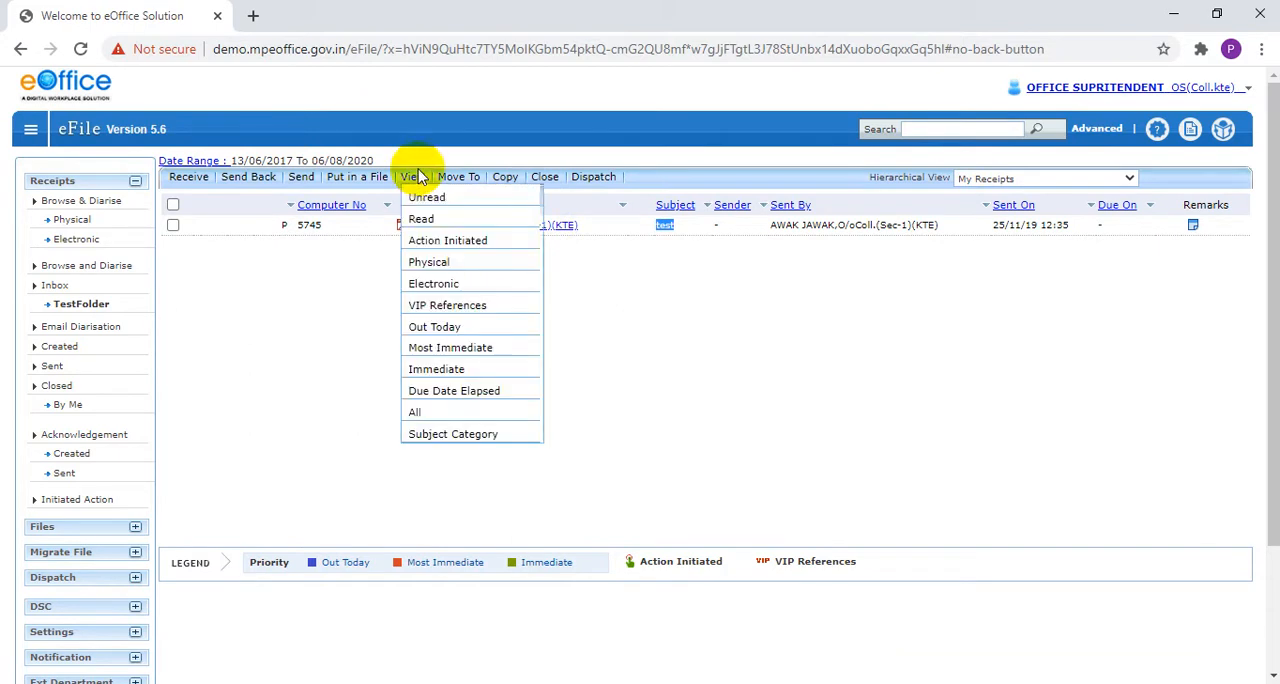